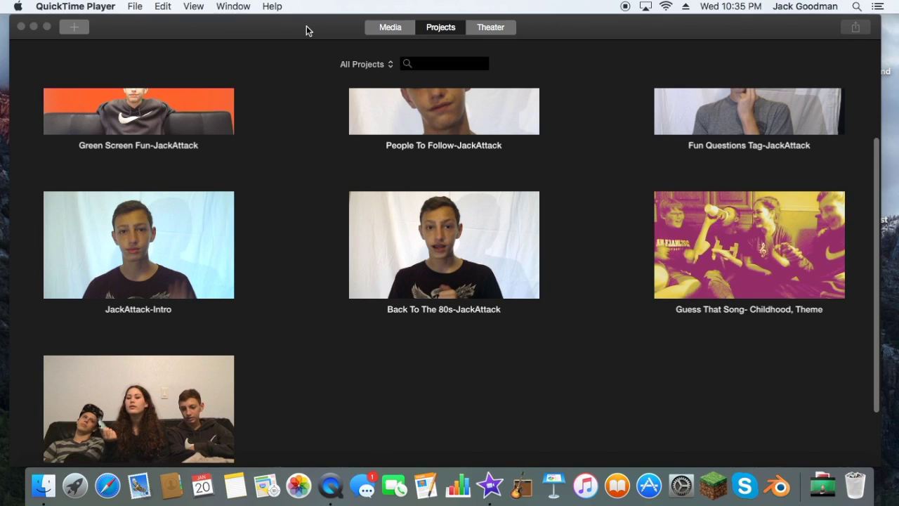
Look through the existing projects and start creating a new movie
{"action": "scroll", "coordinate": [401, 151], "scroll_direction": "down", "scroll_amount": 1}
{"action": "scroll", "coordinate": [396, 154], "scroll_direction": "up", "scroll_amount": 3}
{"action": "scroll", "coordinate": [281, 127], "scroll_direction": "down", "scroll_amount": 4}
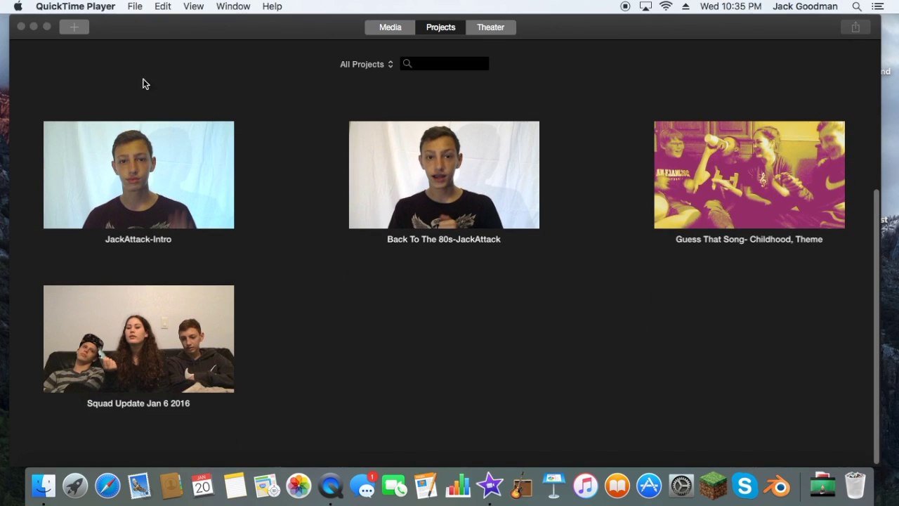
{"action": "left_click", "coordinate": [97, 31]}
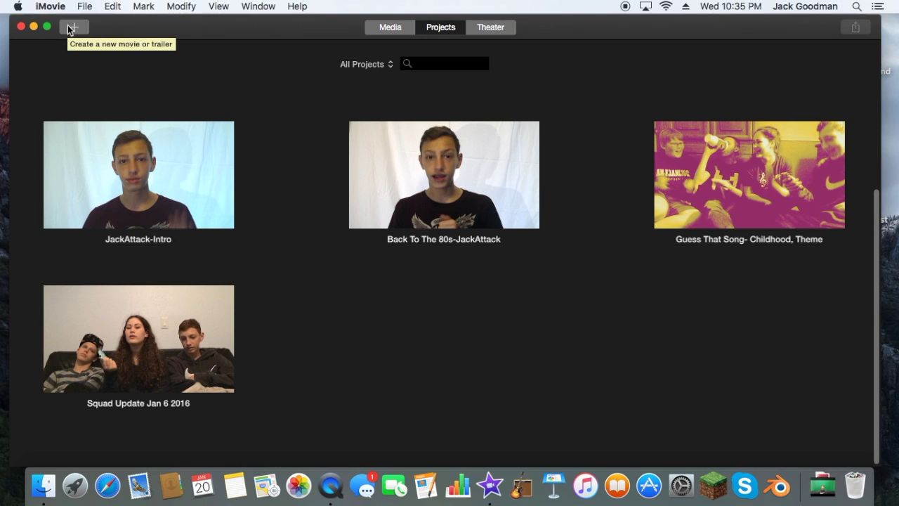
{"action": "left_click", "coordinate": [71, 28]}
{"action": "left_click", "coordinate": [81, 67]}
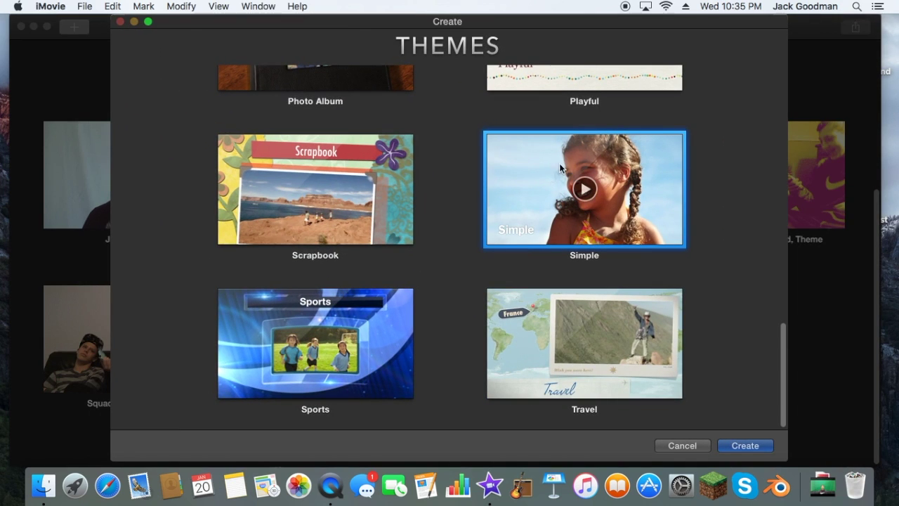
Browse the available movie themes and preview the Simple theme
{"action": "scroll", "coordinate": [587, 173], "scroll_direction": "up", "scroll_amount": 10}
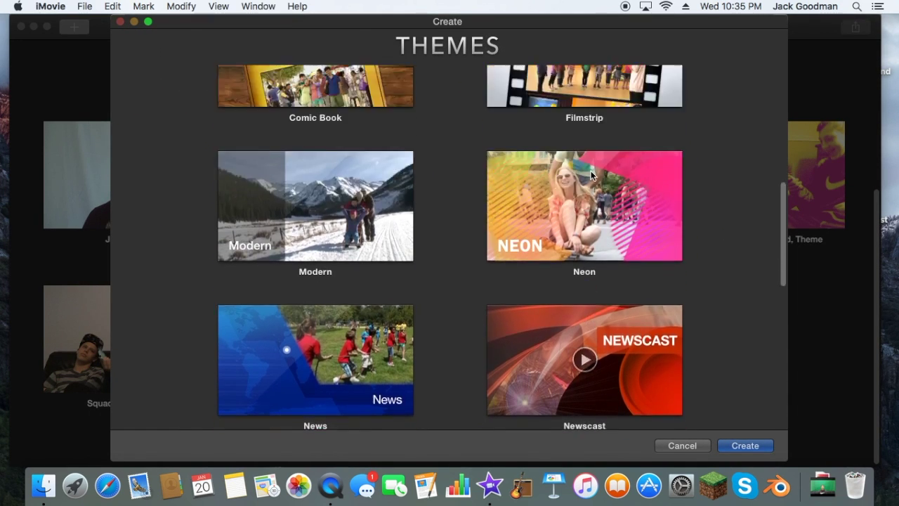
{"action": "scroll", "coordinate": [421, 141], "scroll_direction": "down", "scroll_amount": 7}
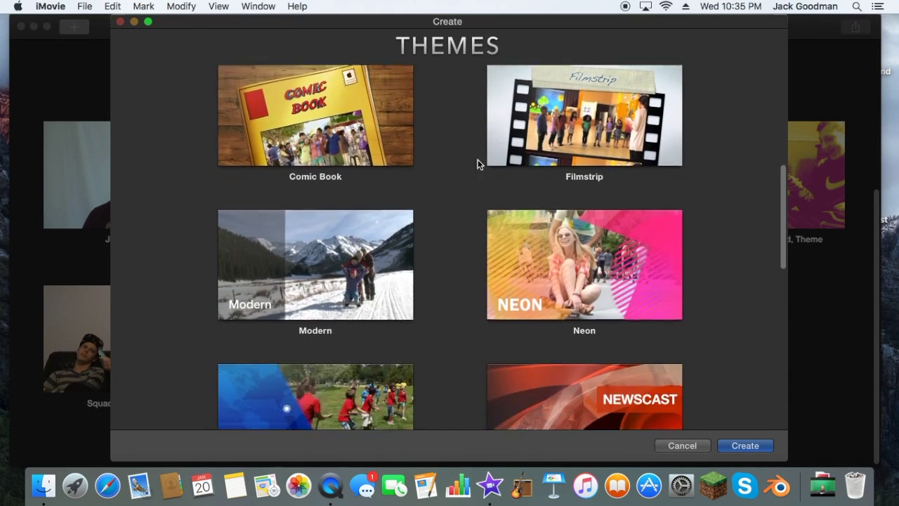
{"action": "scroll", "coordinate": [541, 184], "scroll_direction": "down", "scroll_amount": 5}
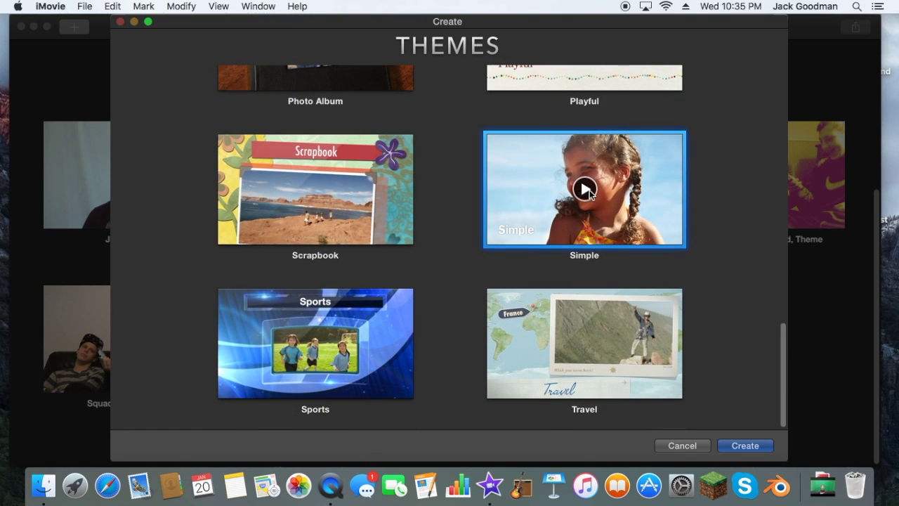
{"action": "left_click", "coordinate": [589, 192]}
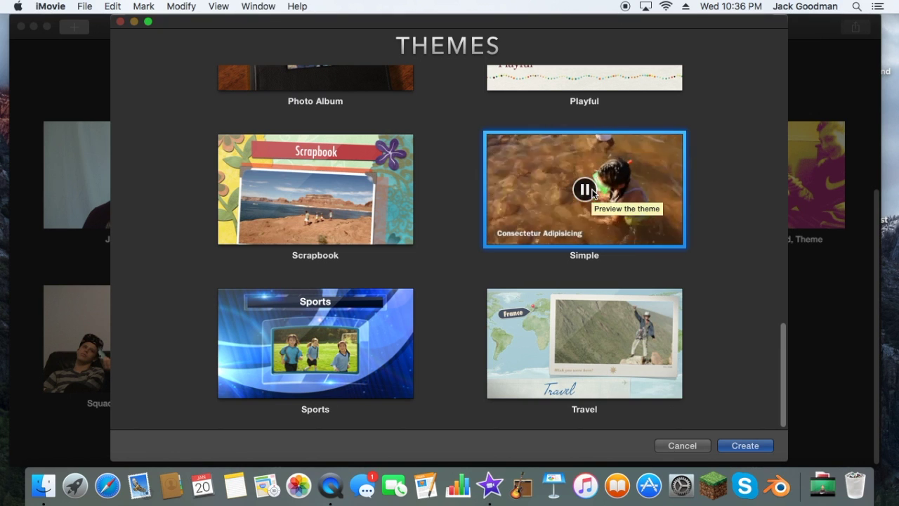
Create the movie with the Simple theme and name it GreenScreenTest
{"action": "left_click", "coordinate": [751, 447]}
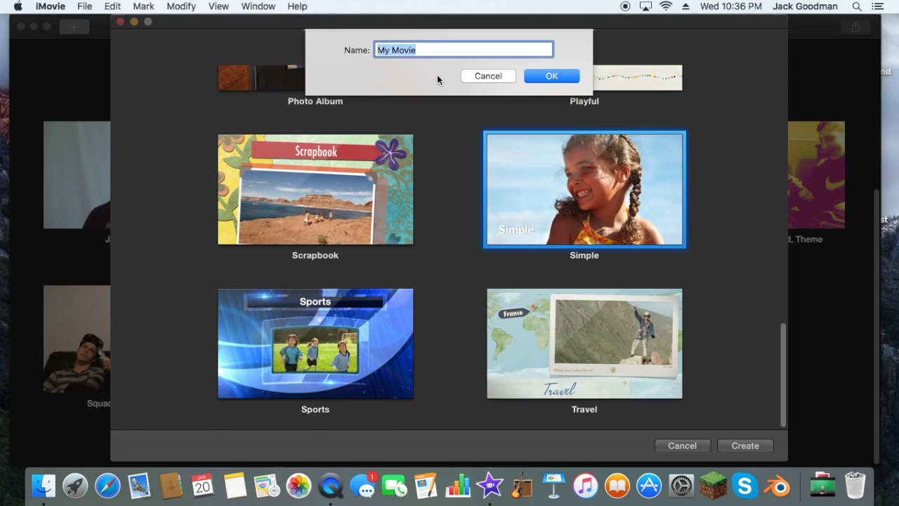
{"action": "type", "text": "Green"}
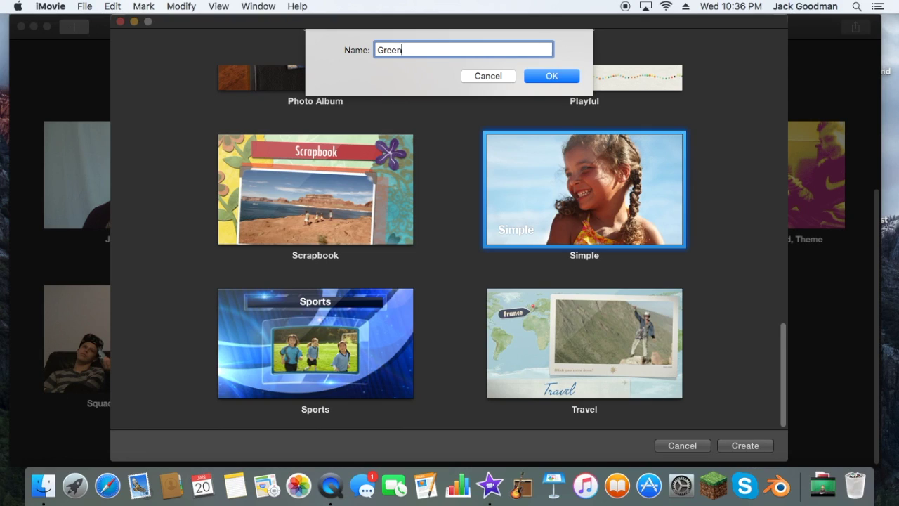
{"action": "type", "text": "ScreenTest"}
{"action": "key", "text": "Return"}
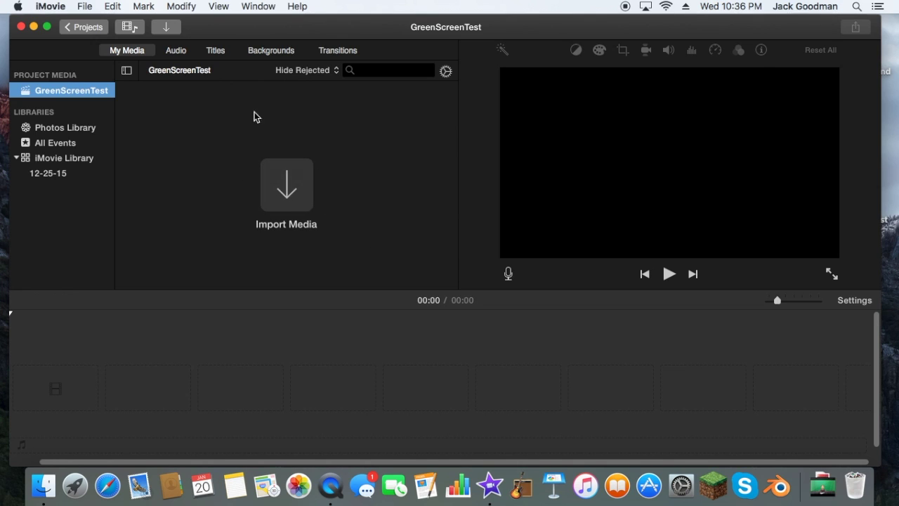
Import the video IMG_1718.m4v from the home folder's Downloads into the project media
{"action": "left_click", "coordinate": [291, 184]}
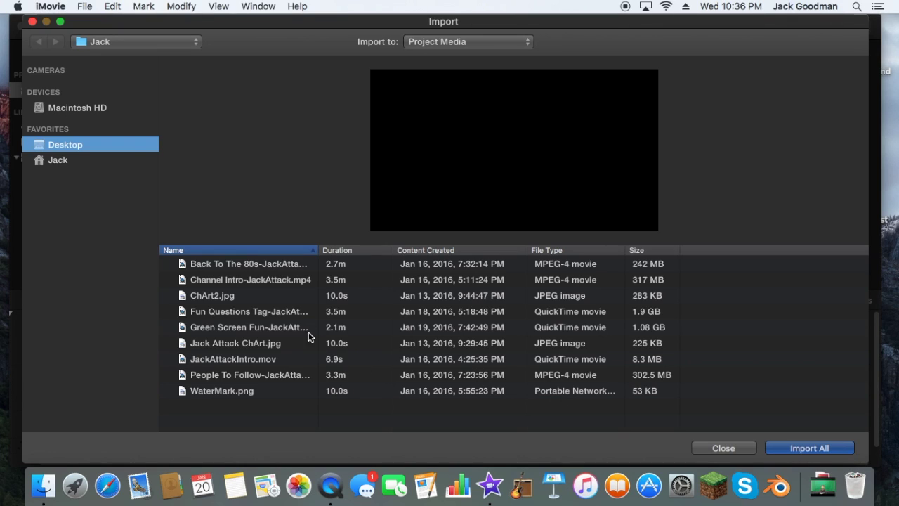
{"action": "left_click", "coordinate": [74, 161]}
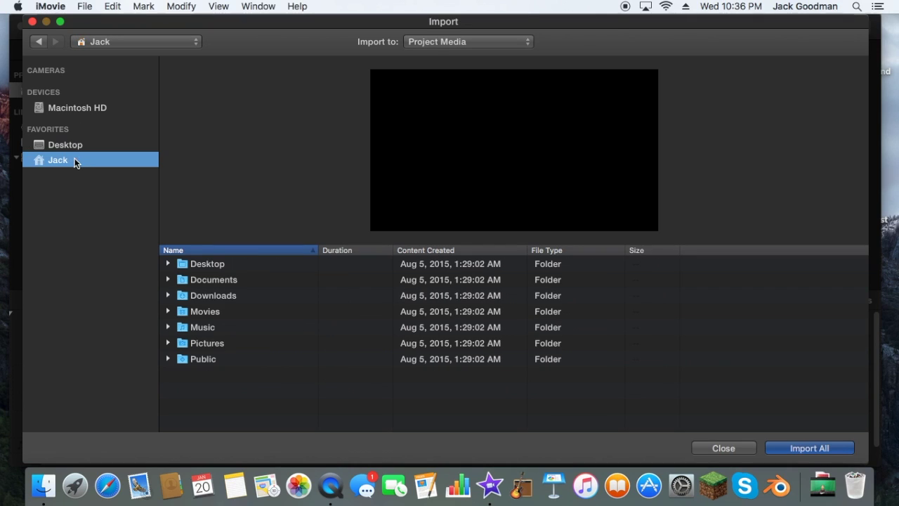
{"action": "double_click", "coordinate": [219, 295]}
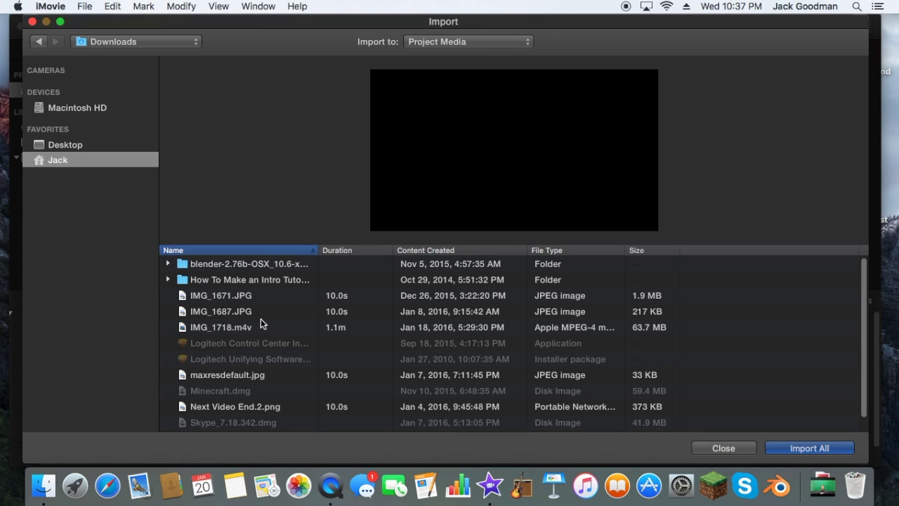
{"action": "double_click", "coordinate": [257, 328]}
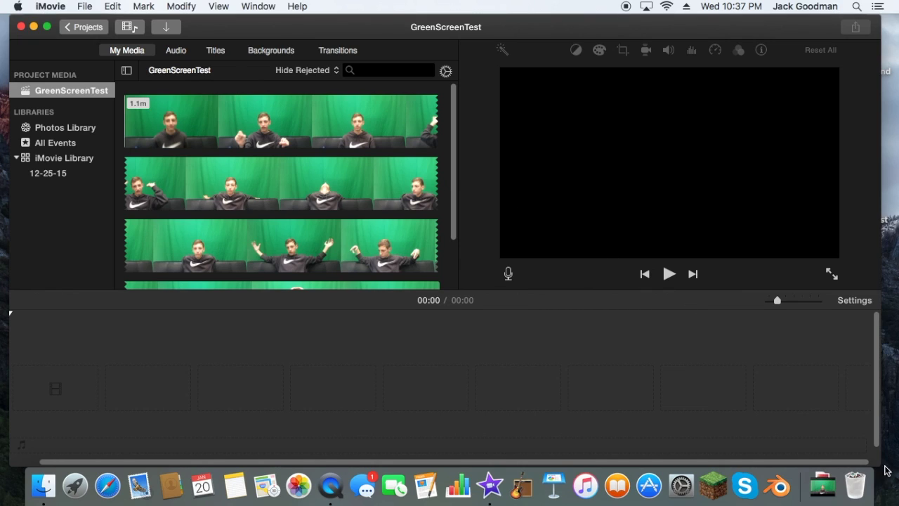
{"action": "scroll", "coordinate": [808, 454], "scroll_direction": "left", "scroll_amount": 2}
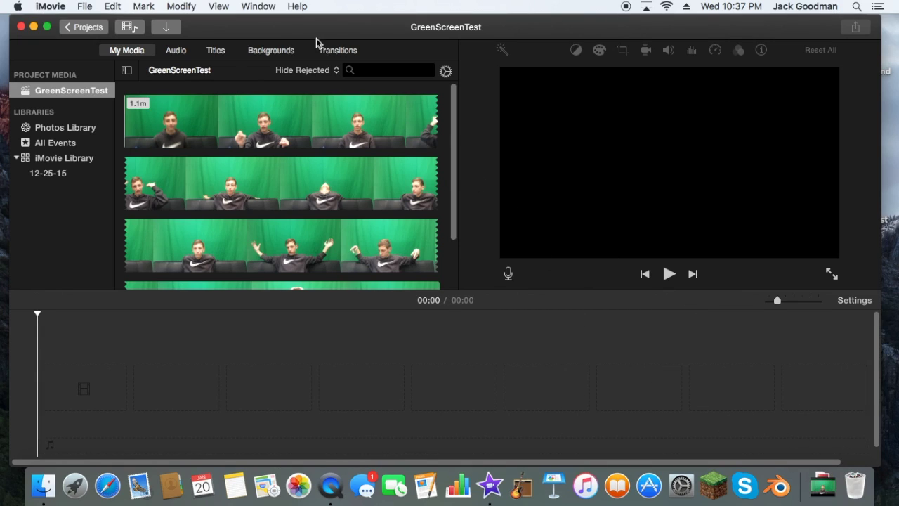
Examine the full collection of built-in maps and backgrounds
{"action": "left_click", "coordinate": [279, 52]}
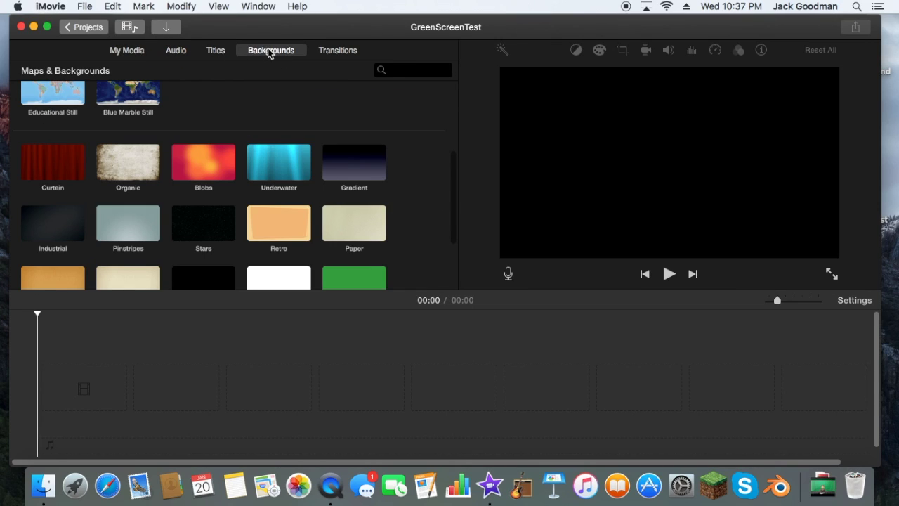
{"action": "left_click_drag", "start_coordinate": [451, 190], "coordinate": [440, 102]}
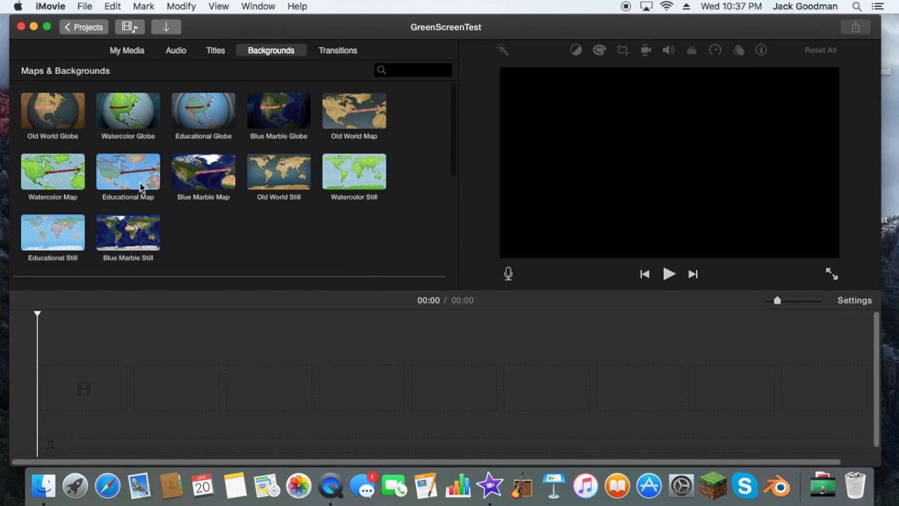
{"action": "left_click_drag", "start_coordinate": [457, 149], "coordinate": [462, 220]}
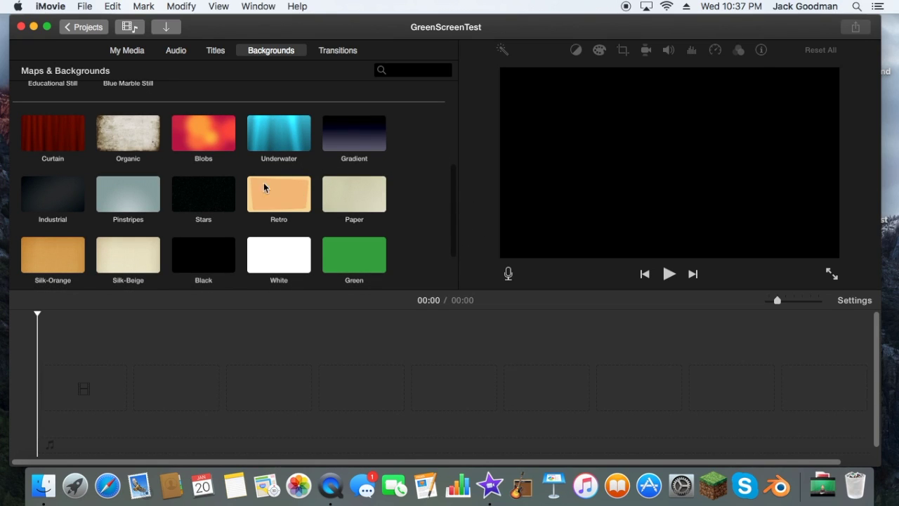
{"action": "left_click", "coordinate": [464, 267]}
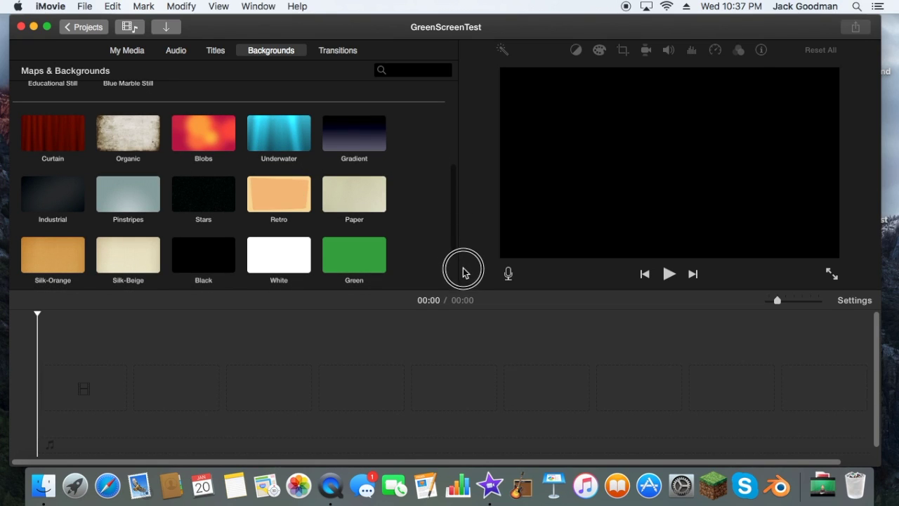
{"action": "left_click_drag", "start_coordinate": [455, 253], "coordinate": [475, 280]}
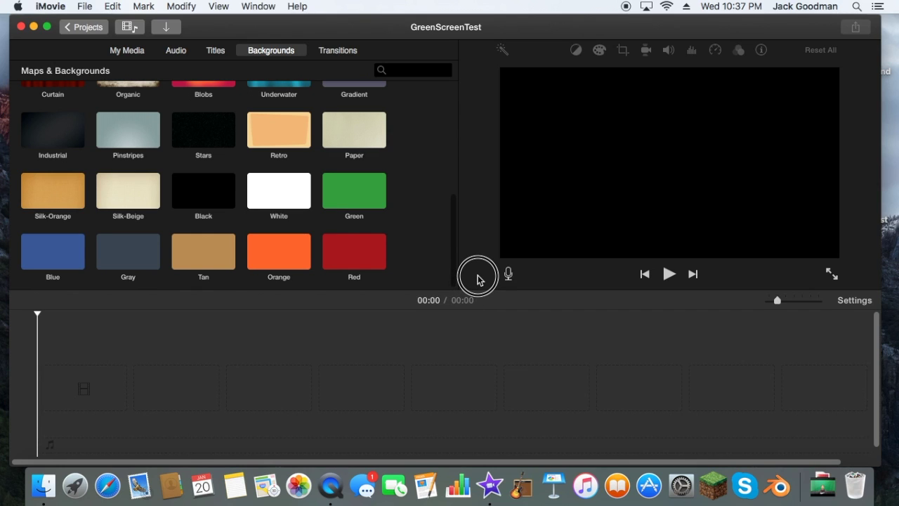
{"action": "left_click_drag", "start_coordinate": [478, 277], "coordinate": [429, 155]}
{"action": "scroll", "coordinate": [403, 161], "scroll_direction": "down", "scroll_amount": 2}
{"action": "scroll", "coordinate": [387, 177], "scroll_direction": "up", "scroll_amount": 2}
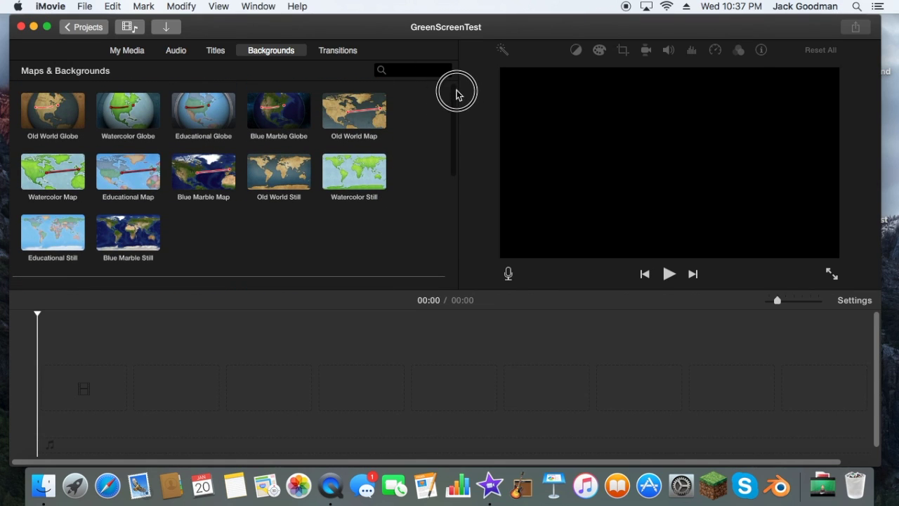
{"action": "scroll", "coordinate": [447, 136], "scroll_direction": "down", "scroll_amount": 5}
{"action": "scroll", "coordinate": [413, 275], "scroll_direction": "up", "scroll_amount": 5}
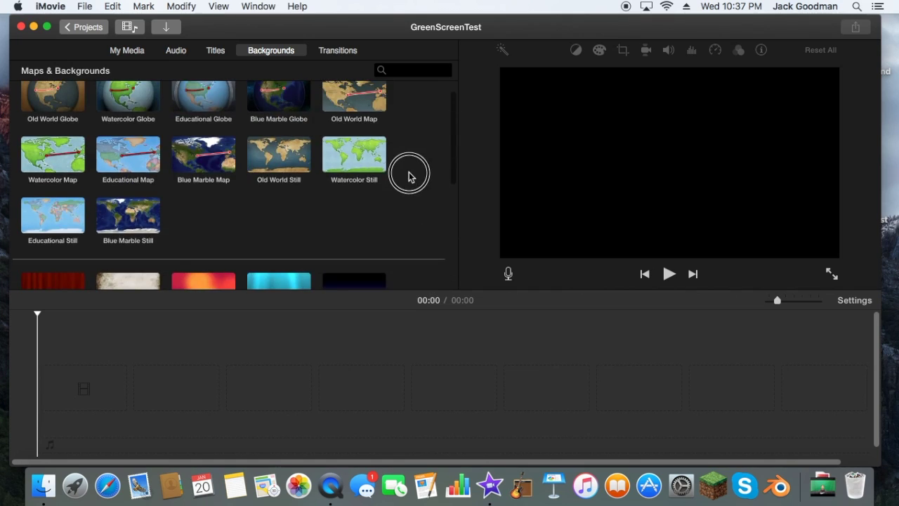
Add the Underwater background to the empty timeline
{"action": "scroll", "coordinate": [409, 175], "scroll_direction": "down", "scroll_amount": 3}
{"action": "left_click", "coordinate": [289, 183]}
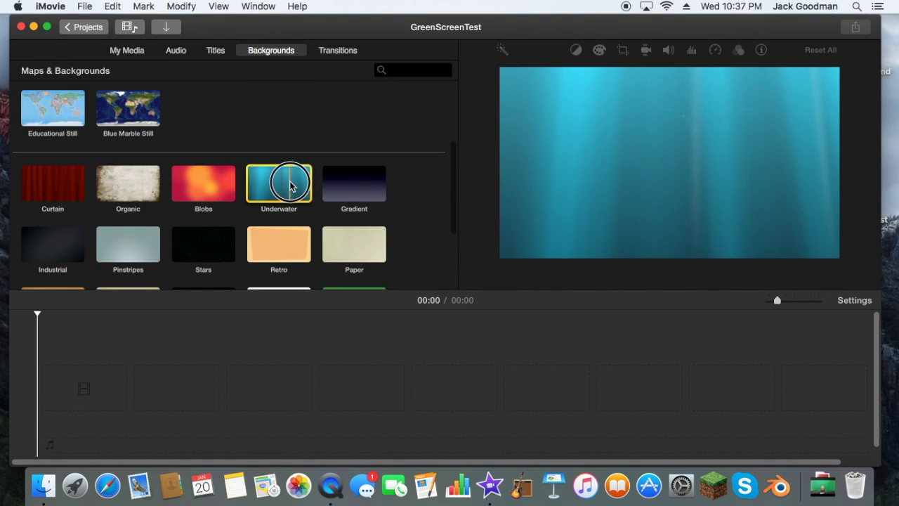
{"action": "key", "text": "e"}
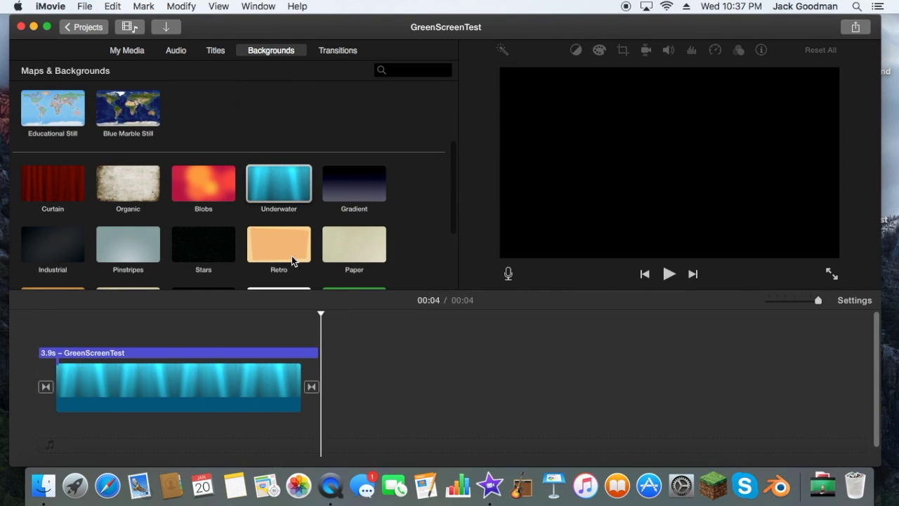
Delete the GreenScreenTest title above the background, turning off automatic content, and play the background clip from its start
{"action": "left_click", "coordinate": [302, 353]}
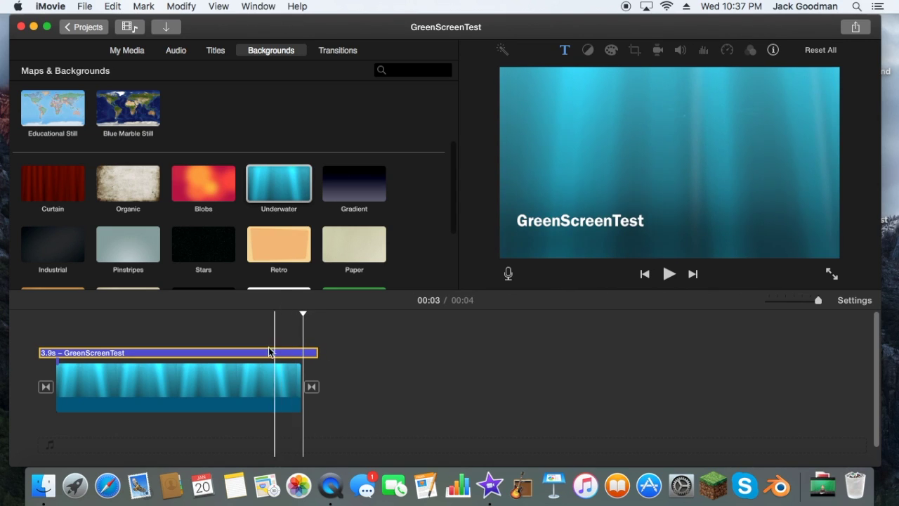
{"action": "left_click", "coordinate": [238, 353]}
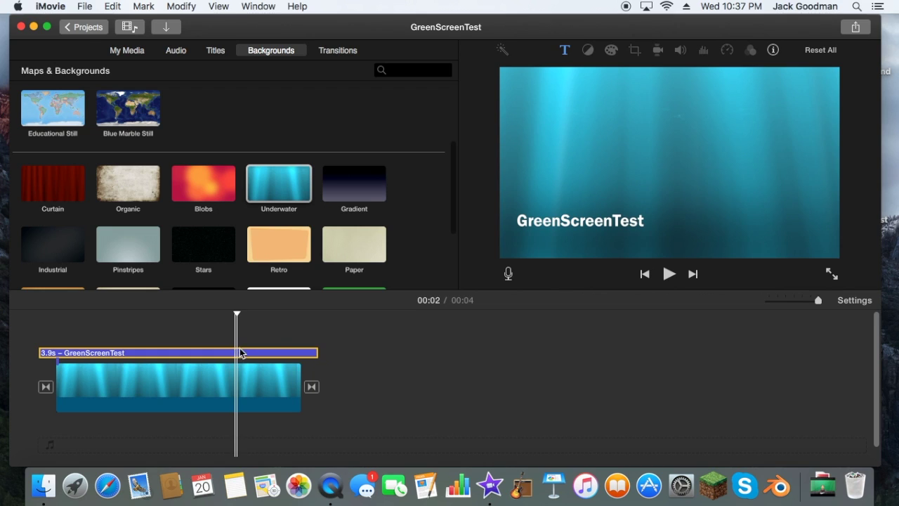
{"action": "key", "text": "Delete"}
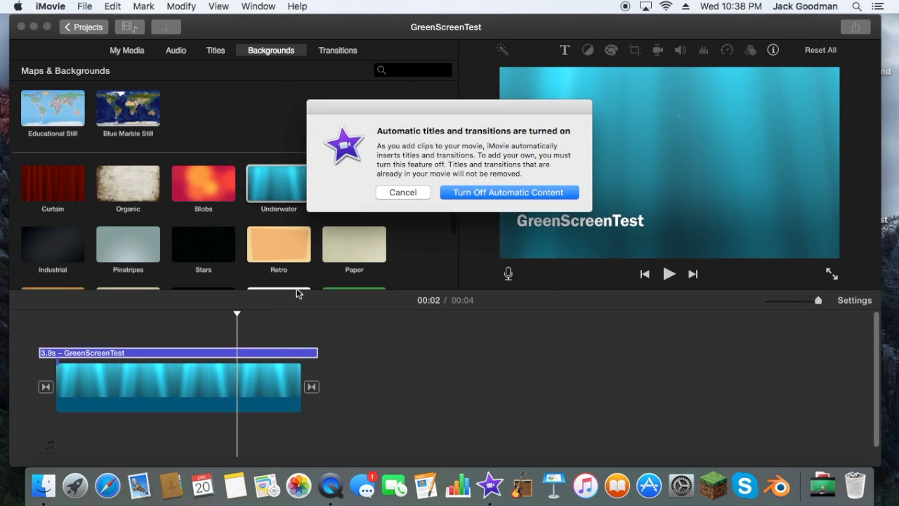
{"action": "left_click", "coordinate": [463, 193]}
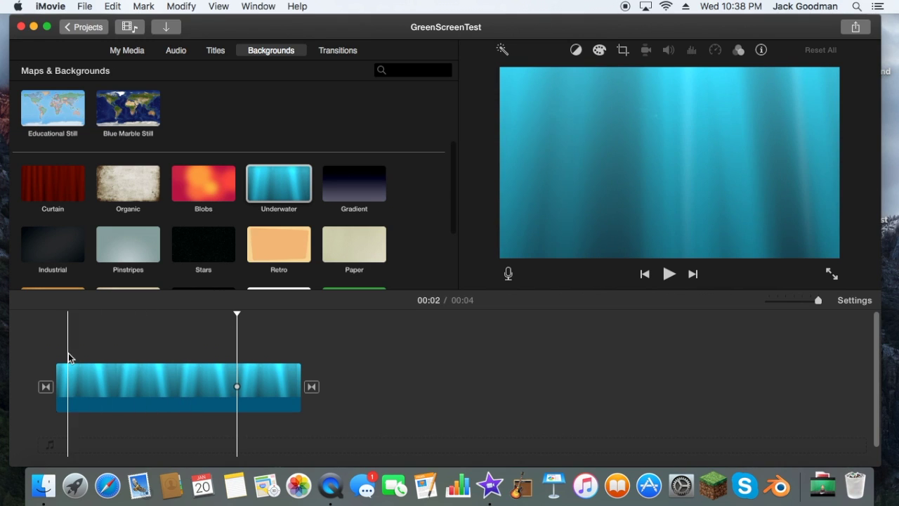
{"action": "left_click_drag", "start_coordinate": [60, 345], "coordinate": [46, 349]}
{"action": "key", "text": "space"}
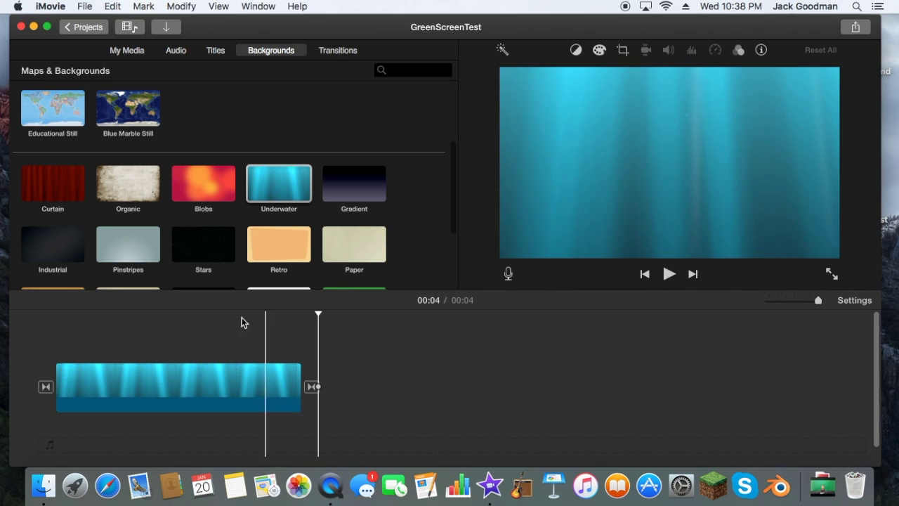
Place the whole imported green-screen clip above the Underwater background, aligned with the background's start
{"action": "left_click", "coordinate": [120, 50]}
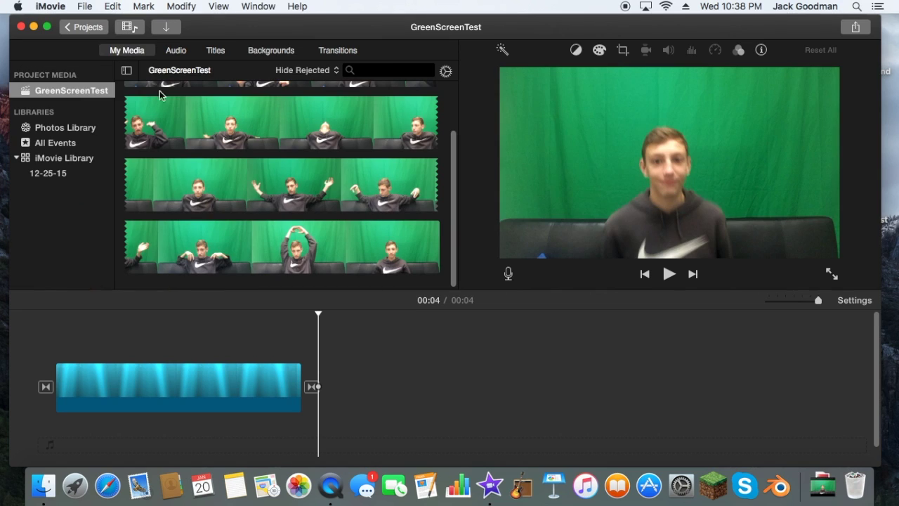
{"action": "scroll", "coordinate": [270, 165], "scroll_direction": "up", "scroll_amount": 2}
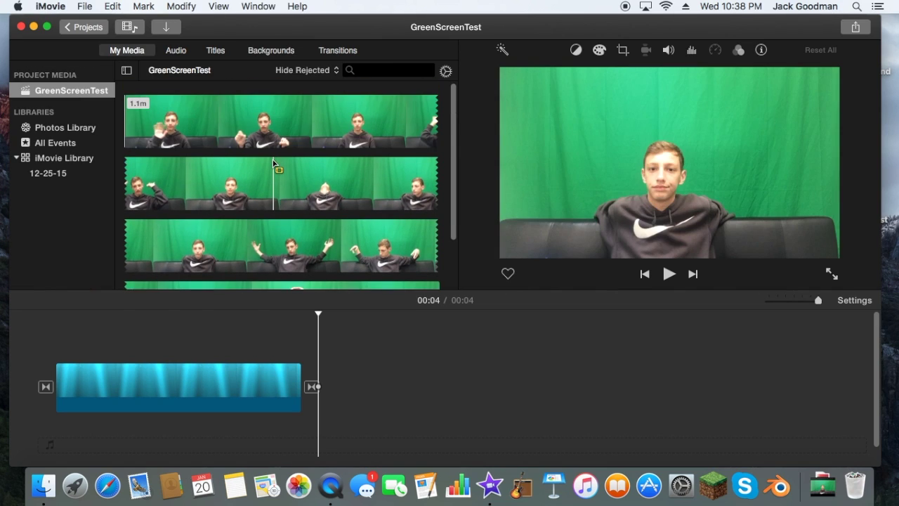
{"action": "left_click", "coordinate": [178, 128]}
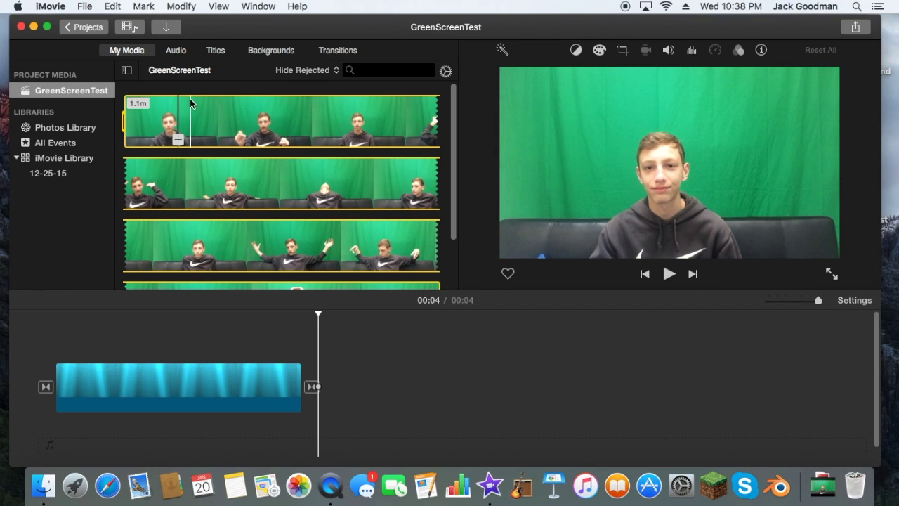
{"action": "left_click_drag", "start_coordinate": [190, 103], "coordinate": [63, 343]}
{"action": "left_click_drag", "start_coordinate": [63, 343], "coordinate": [62, 344]}
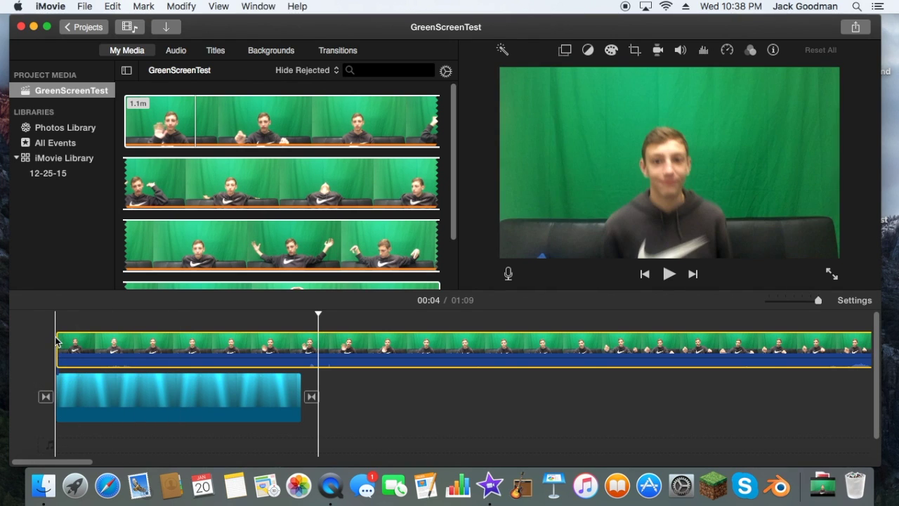
Set the green-screen clip's video overlay mode to Green/Blue Screen so the Underwater background replaces the green
{"action": "left_click", "coordinate": [240, 351]}
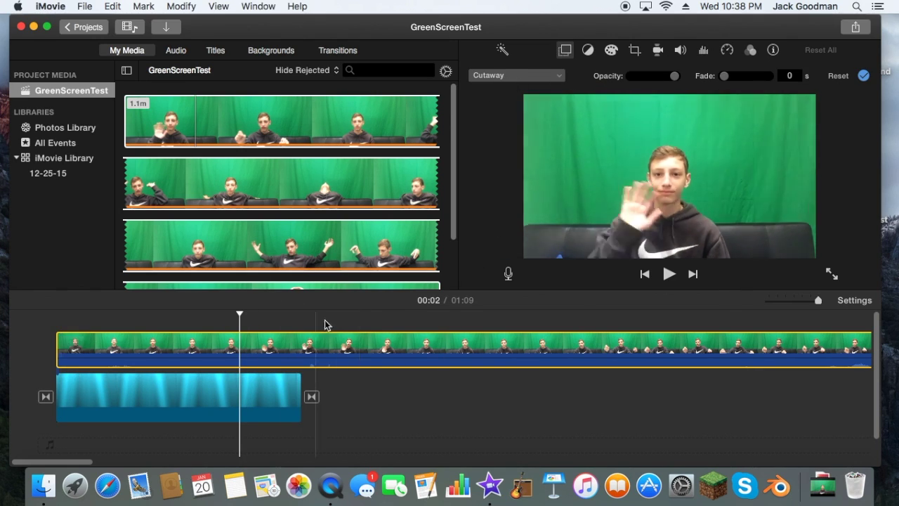
{"action": "left_click", "coordinate": [563, 51]}
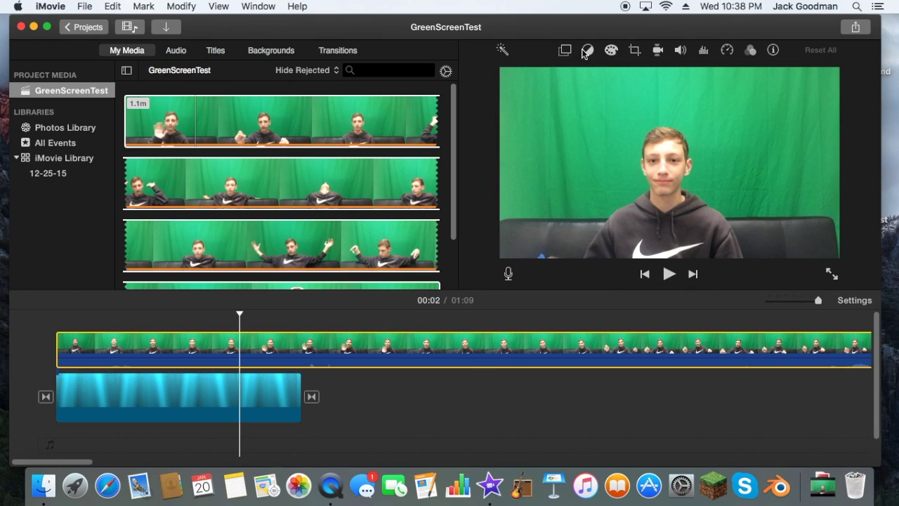
{"action": "left_click", "coordinate": [564, 52]}
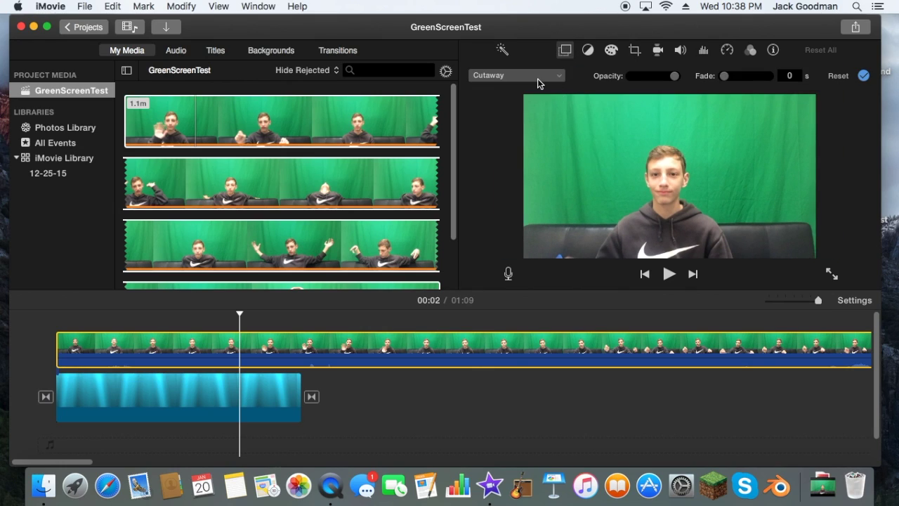
{"action": "left_click", "coordinate": [533, 77]}
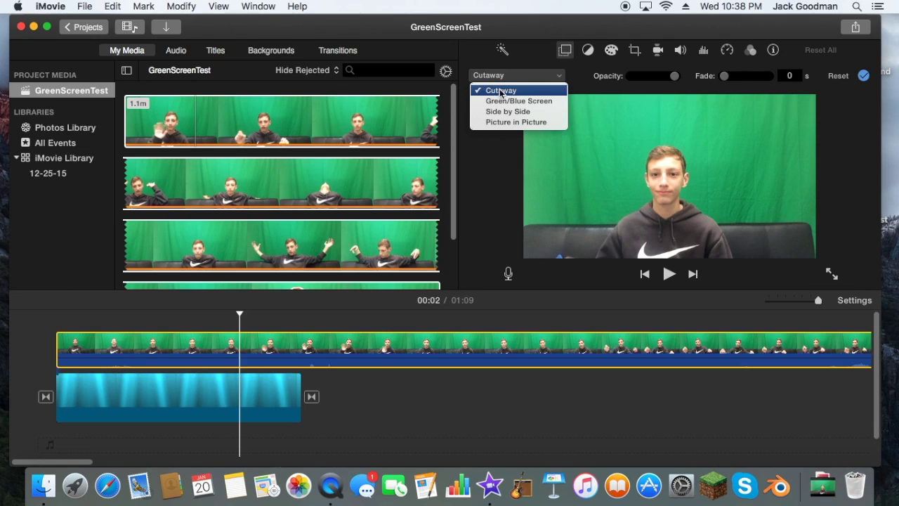
{"action": "left_click", "coordinate": [510, 103]}
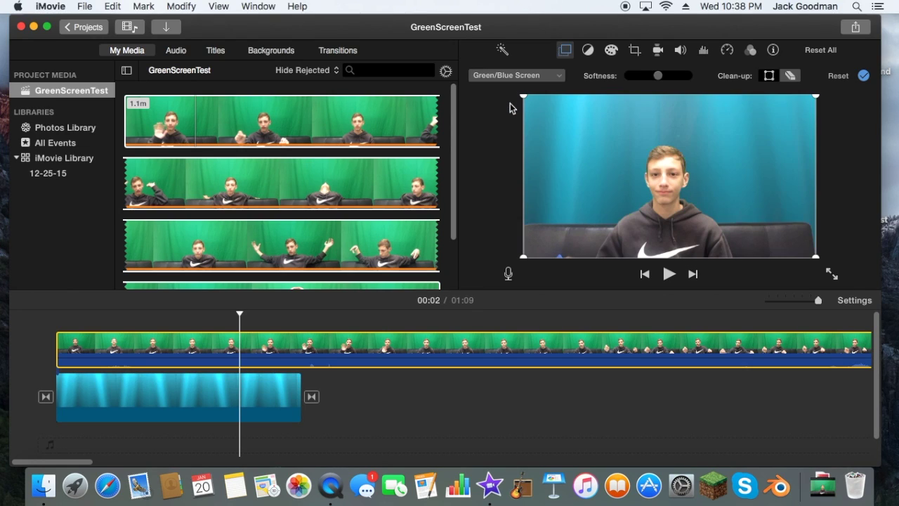
Play the project from its start to check the keyed footage over the Underwater background
{"action": "left_click", "coordinate": [14, 337]}
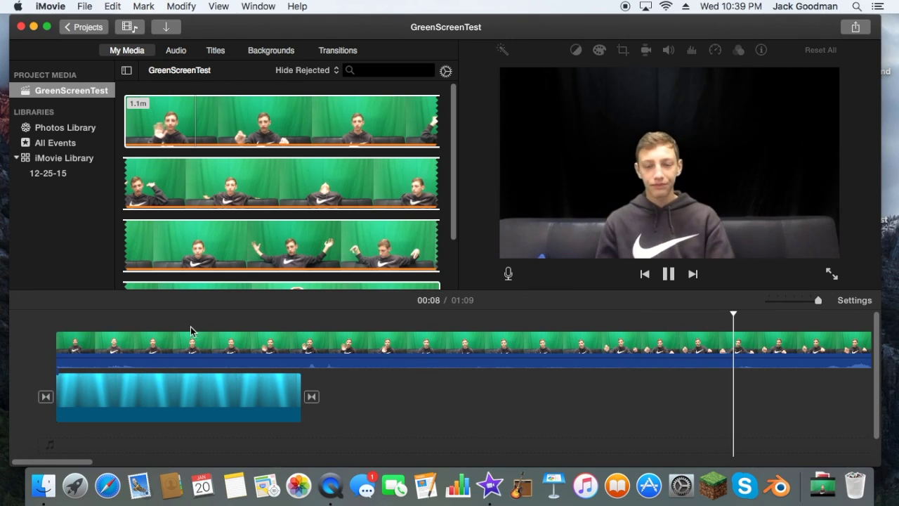
{"action": "left_click", "coordinate": [144, 312]}
{"action": "key", "text": "space"}
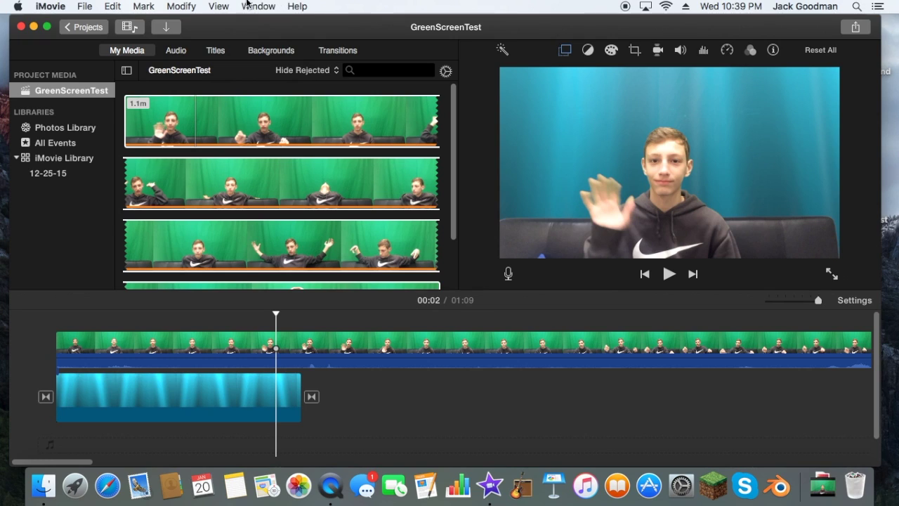
Add the Educational Still map after the Underwater background, beneath the green-screen clip
{"action": "left_click", "coordinate": [268, 49]}
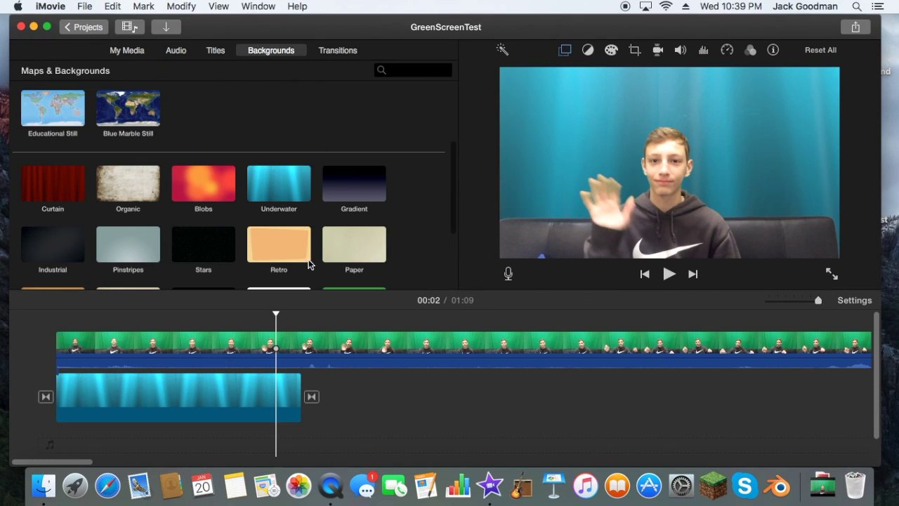
{"action": "scroll", "coordinate": [204, 200], "scroll_direction": "down", "scroll_amount": 5}
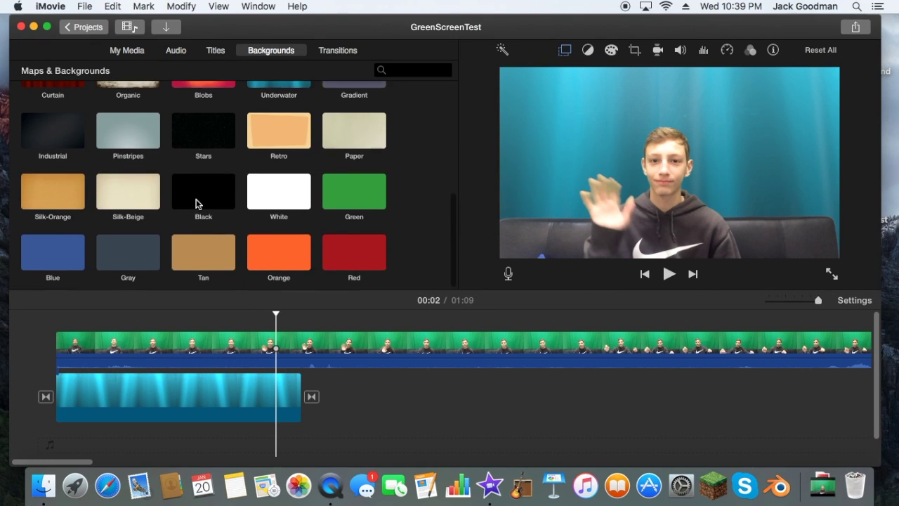
{"action": "scroll", "coordinate": [203, 200], "scroll_direction": "up", "scroll_amount": 10}
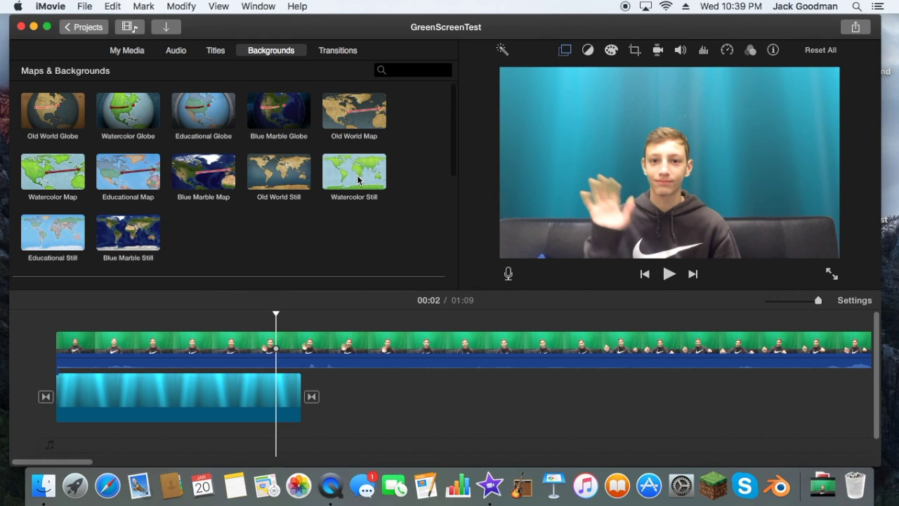
{"action": "left_click_drag", "start_coordinate": [73, 239], "coordinate": [394, 411]}
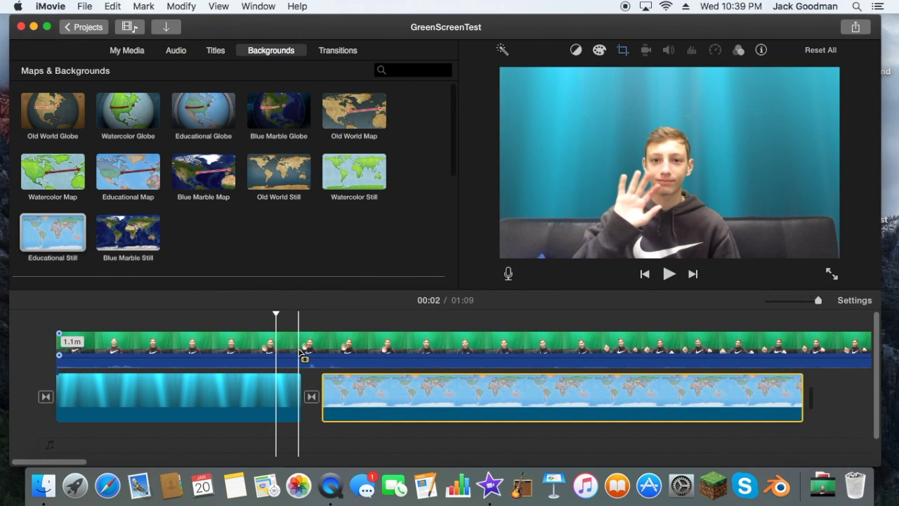
Play the keyed footage over the map background and stop past the map's end
{"action": "key", "text": "space"}
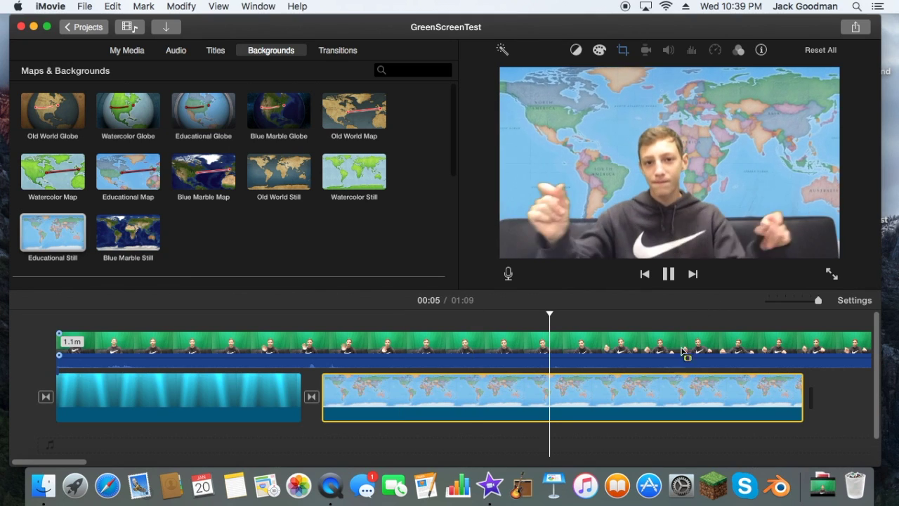
{"action": "left_click_drag", "start_coordinate": [85, 461], "coordinate": [125, 464]}
{"action": "key", "text": "space"}
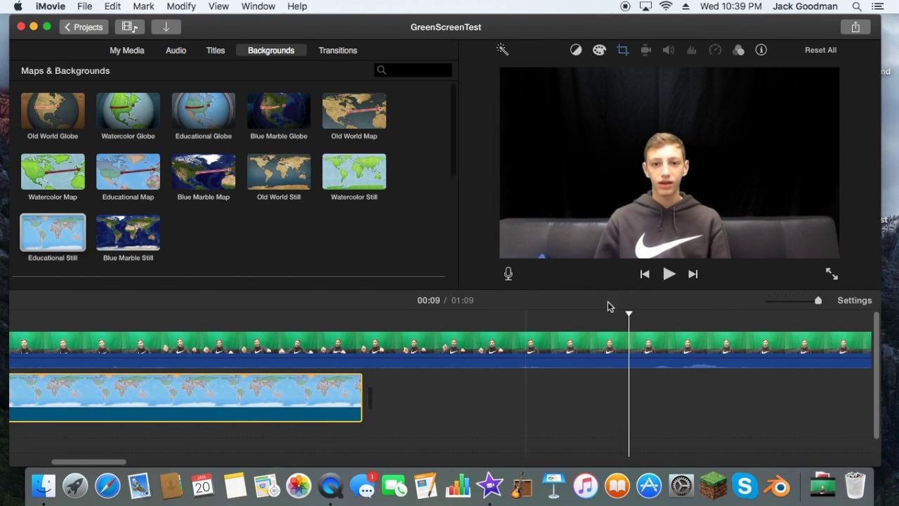
Shrink the timeline to see more of the project, and replay it from its start across both backgrounds
{"action": "left_click", "coordinate": [818, 300]}
{"action": "left_click_drag", "start_coordinate": [818, 301], "coordinate": [798, 304]}
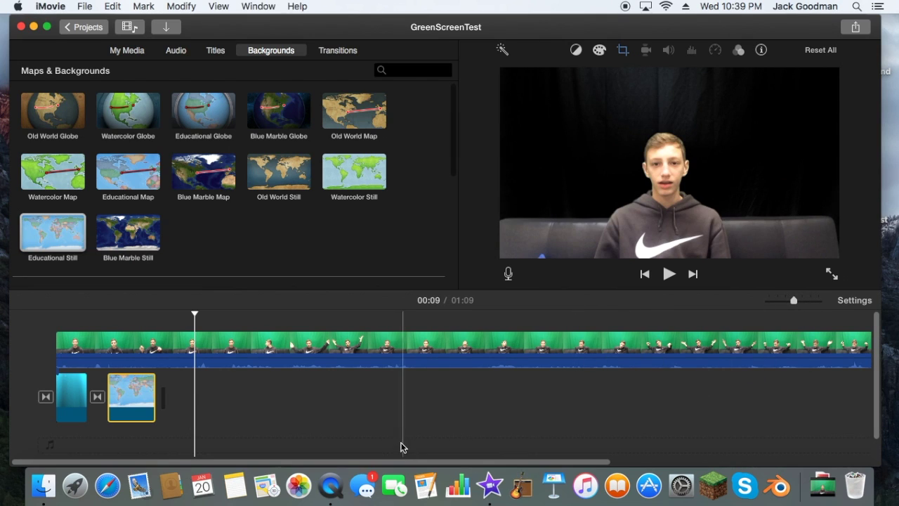
{"action": "left_click", "coordinate": [27, 343]}
{"action": "key", "text": "space"}
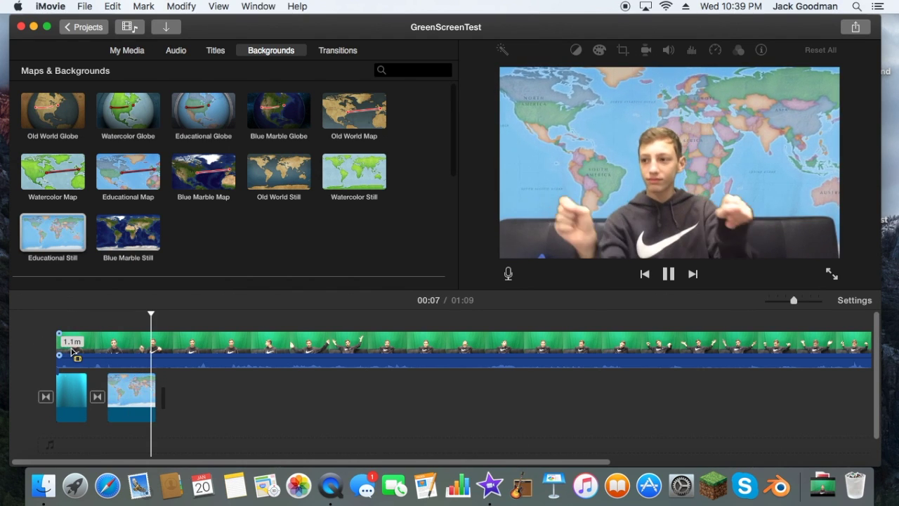
{"action": "key", "text": "space"}
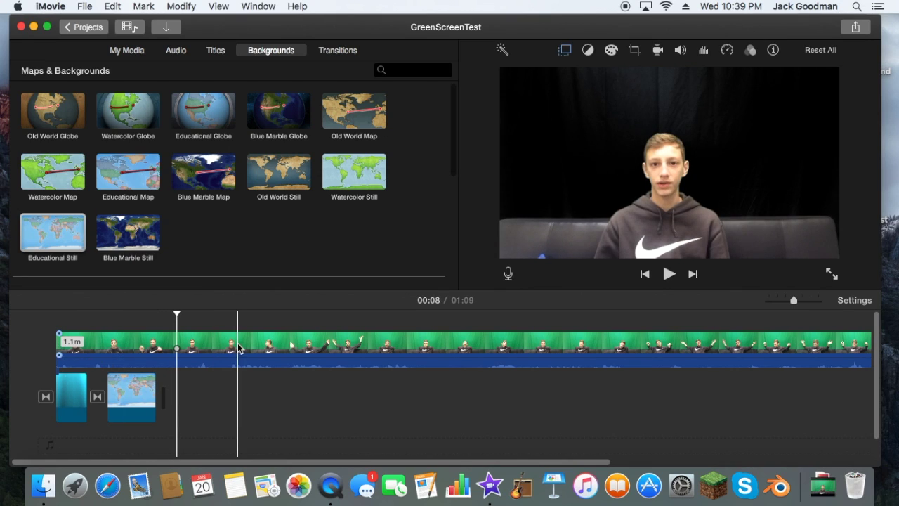
Mute the green-screen clip's audio and return to the project's start
{"action": "left_click", "coordinate": [238, 347]}
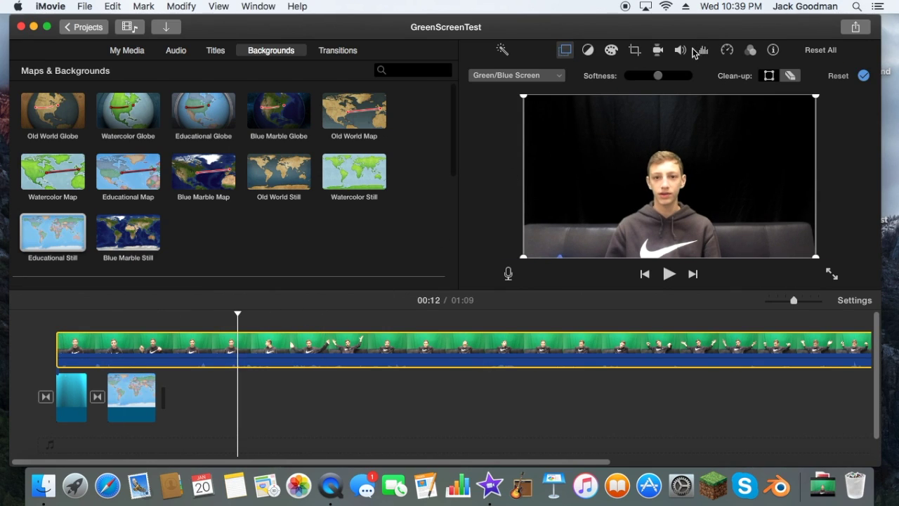
{"action": "left_click", "coordinate": [681, 50]}
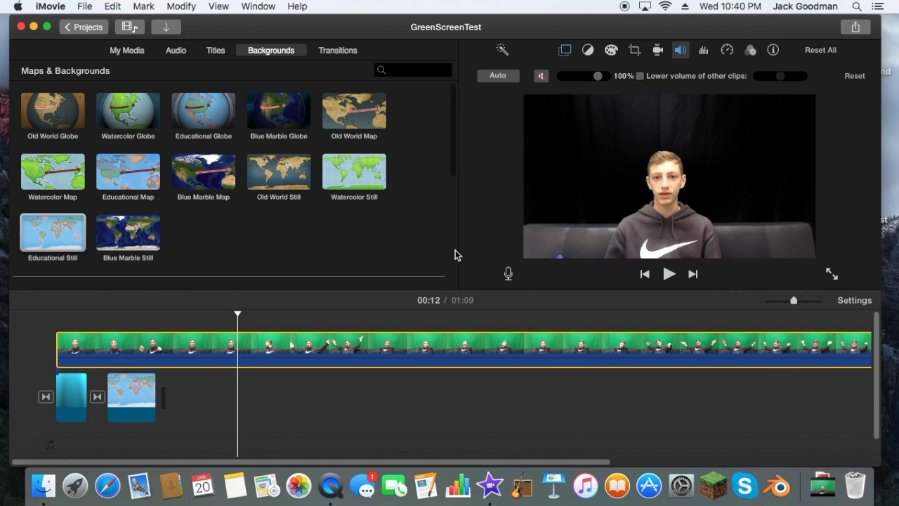
{"action": "left_click", "coordinate": [26, 363]}
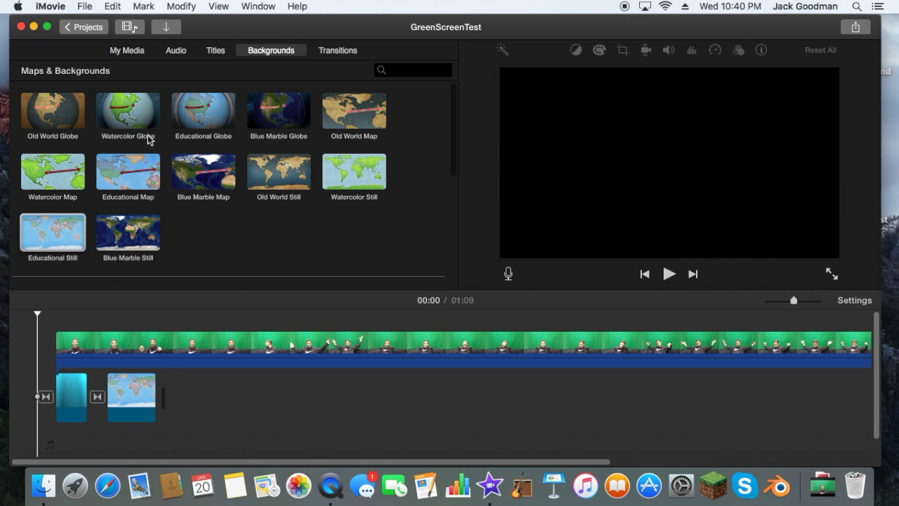
Import ChArt2.jpg and JackAttackIntro.mov into the project media from the YouTube folder on the Desktop
{"action": "left_click", "coordinate": [121, 55]}
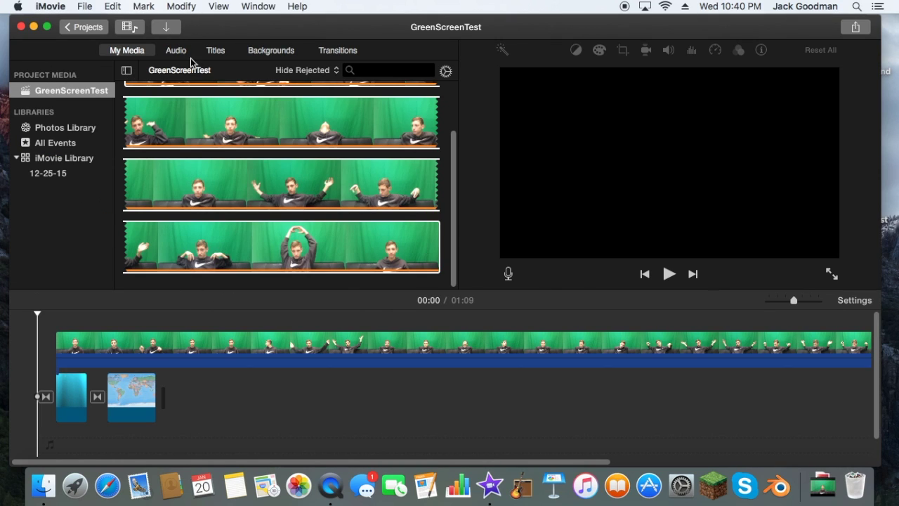
{"action": "scroll", "coordinate": [206, 120], "scroll_direction": "up", "scroll_amount": 3}
{"action": "left_click", "coordinate": [169, 26]}
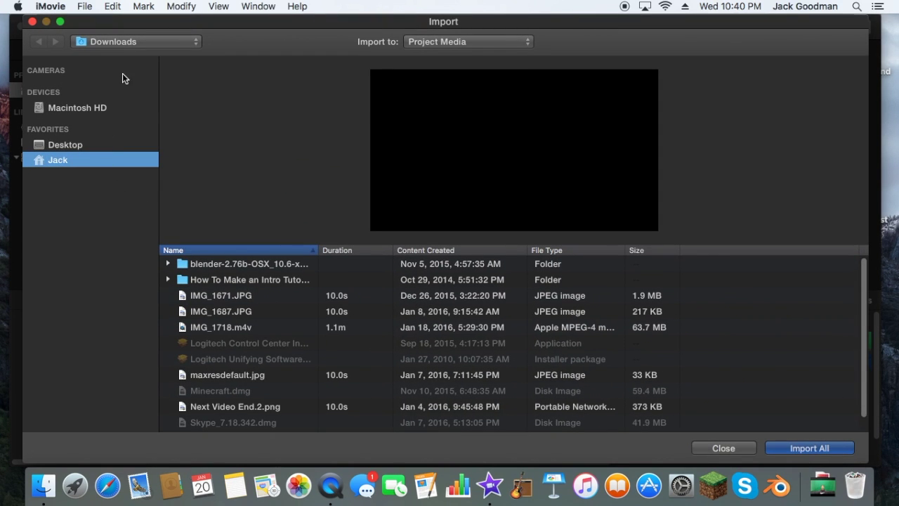
{"action": "left_click", "coordinate": [723, 448]}
{"action": "left_click", "coordinate": [101, 144]}
{"action": "double_click", "coordinate": [246, 294]}
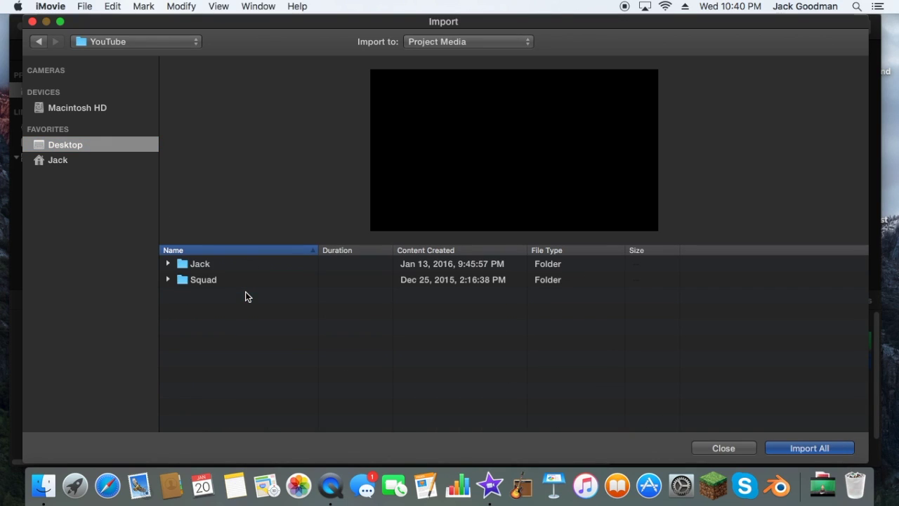
{"action": "double_click", "coordinate": [227, 266]}
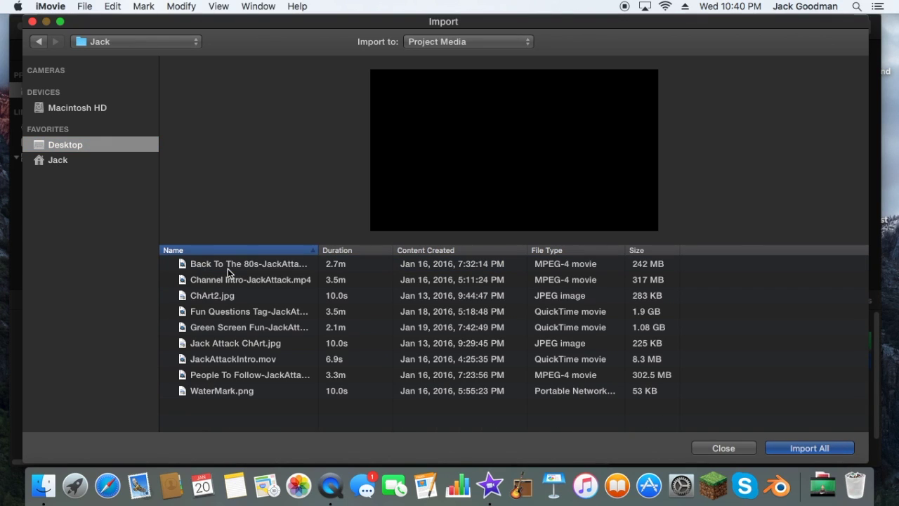
{"action": "double_click", "coordinate": [255, 296]}
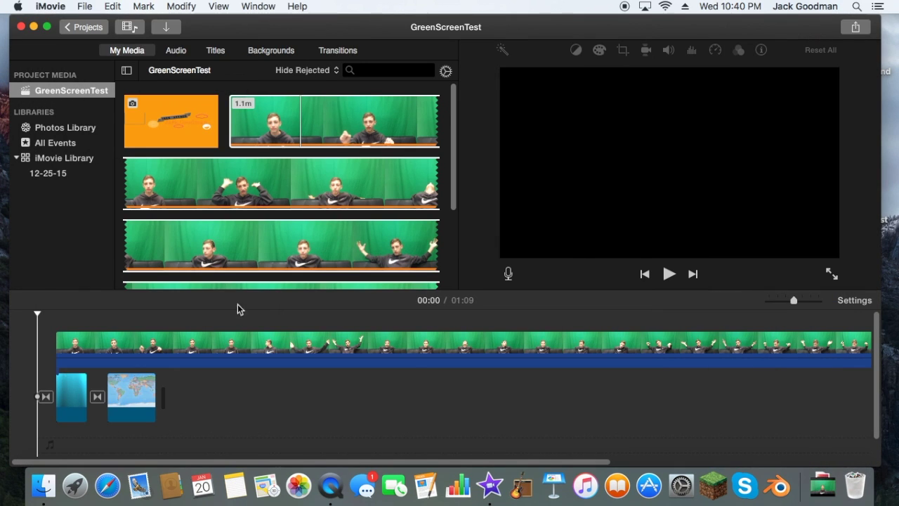
{"action": "left_click", "coordinate": [167, 28]}
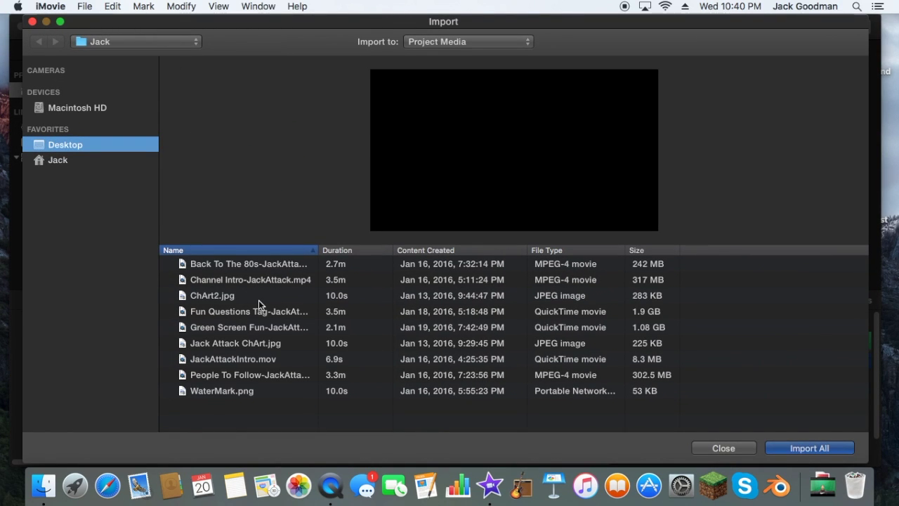
{"action": "double_click", "coordinate": [293, 358]}
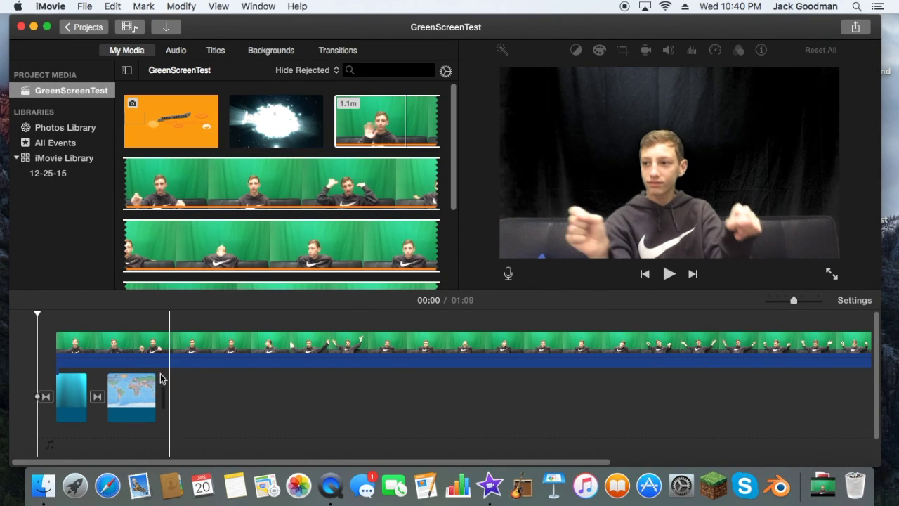
Trim the end of the Educational Still map clip to a duration of 2.8 s
{"action": "key", "text": "space"}
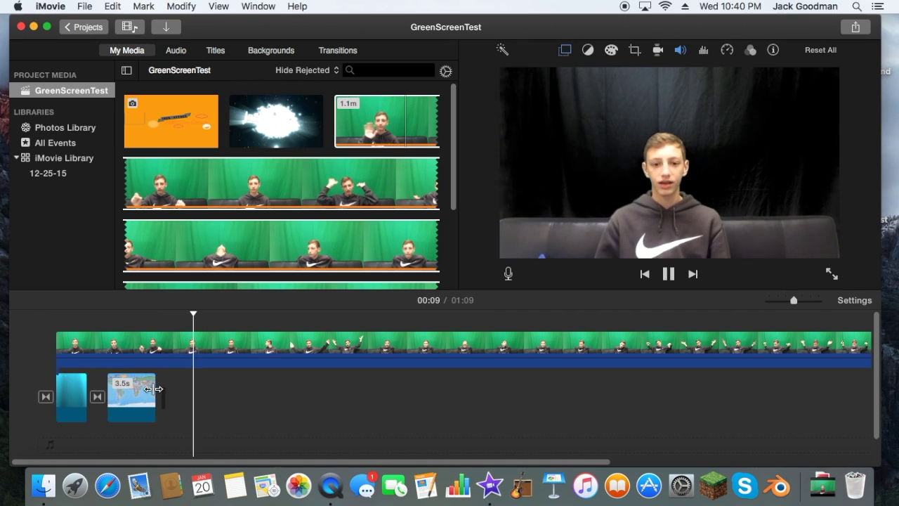
{"action": "left_click", "coordinate": [154, 390]}
{"action": "left_click", "coordinate": [153, 394]}
{"action": "left_click_drag", "start_coordinate": [154, 392], "coordinate": [145, 391]}
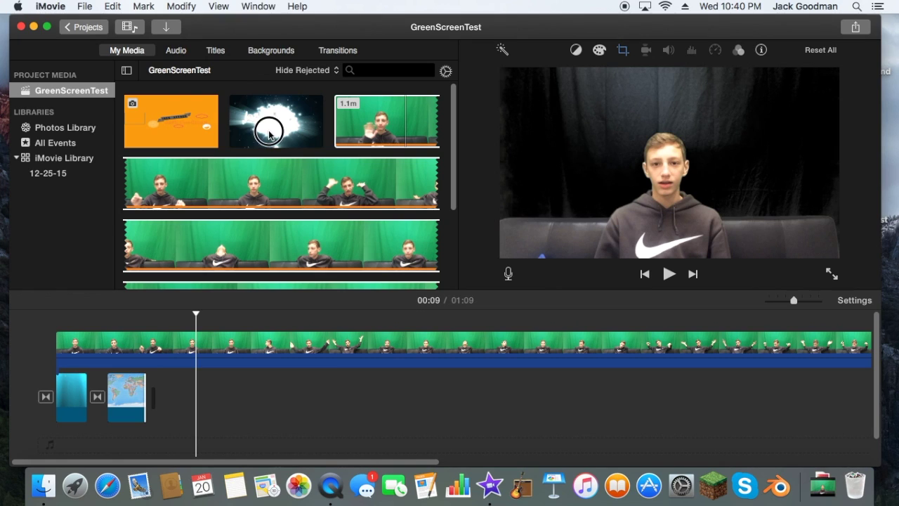
Place the JackAttackIntro clip after the map as another background, and play the footage over it
{"action": "left_click", "coordinate": [269, 134]}
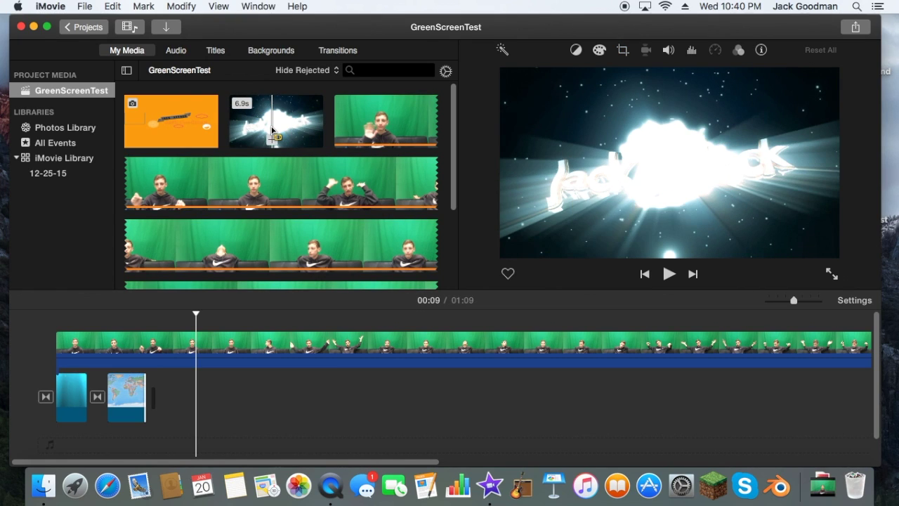
{"action": "left_click_drag", "start_coordinate": [272, 128], "coordinate": [166, 401]}
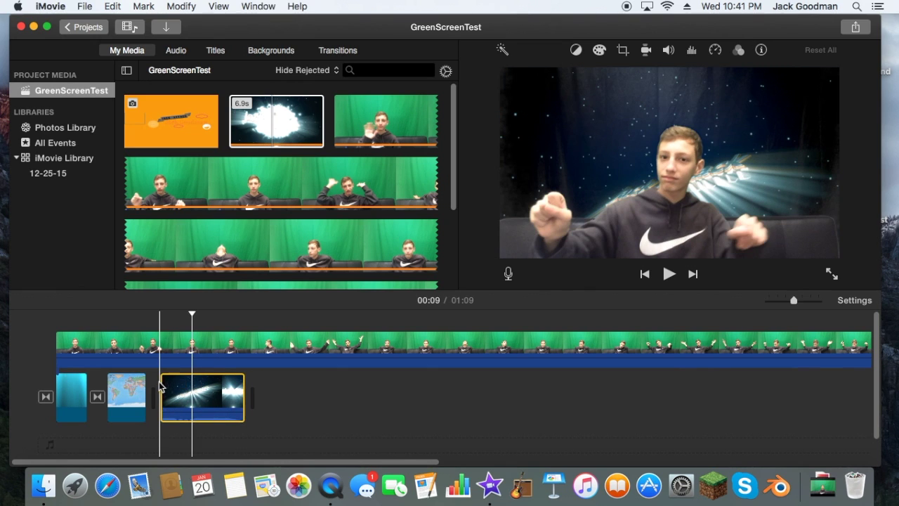
{"action": "key", "text": "space"}
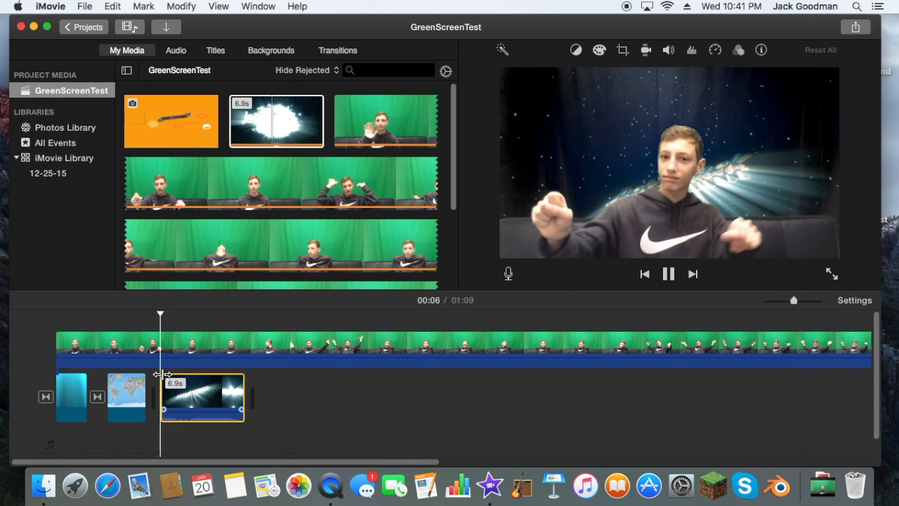
Try muting the audio of the intro clip in the timeline
{"action": "double_click", "coordinate": [219, 411]}
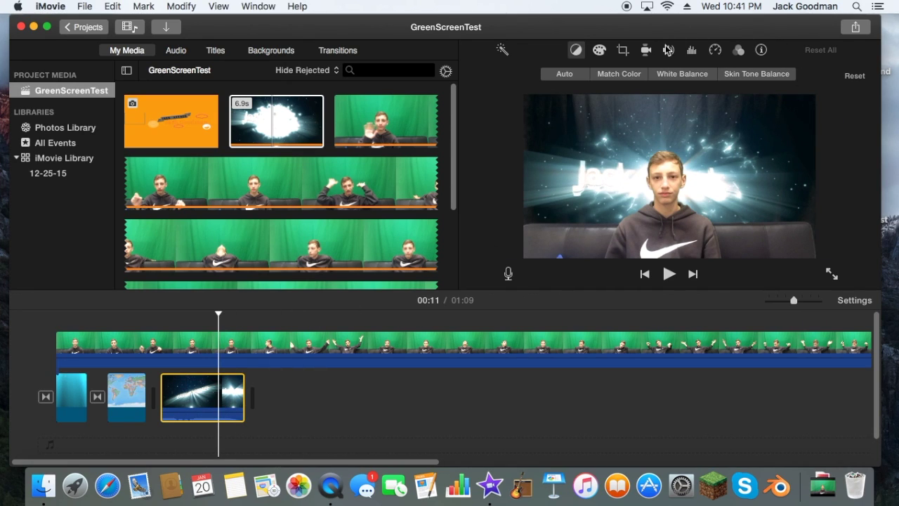
{"action": "left_click", "coordinate": [668, 51]}
{"action": "left_click", "coordinate": [539, 77]}
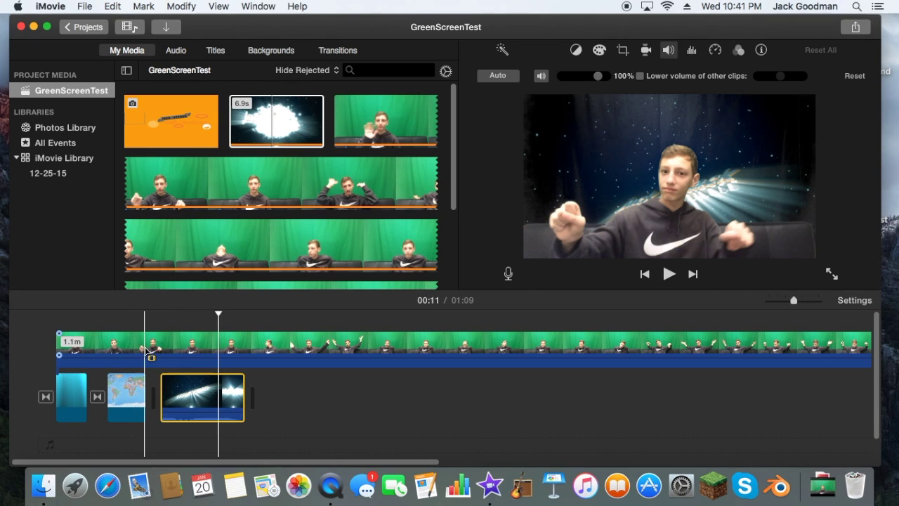
Play the project from its start, and shorten the map clip to 2.2 s
{"action": "left_click", "coordinate": [39, 348]}
{"action": "key", "text": "space"}
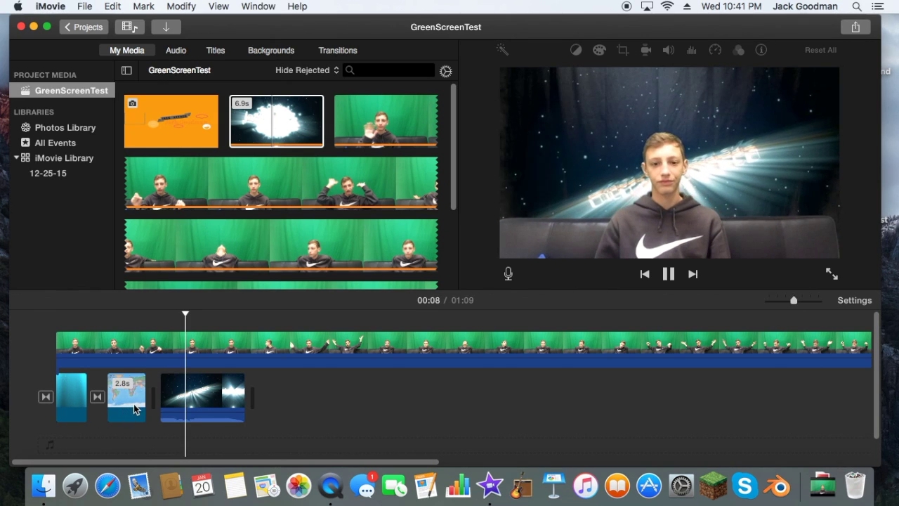
{"action": "left_click_drag", "start_coordinate": [150, 409], "coordinate": [123, 403]}
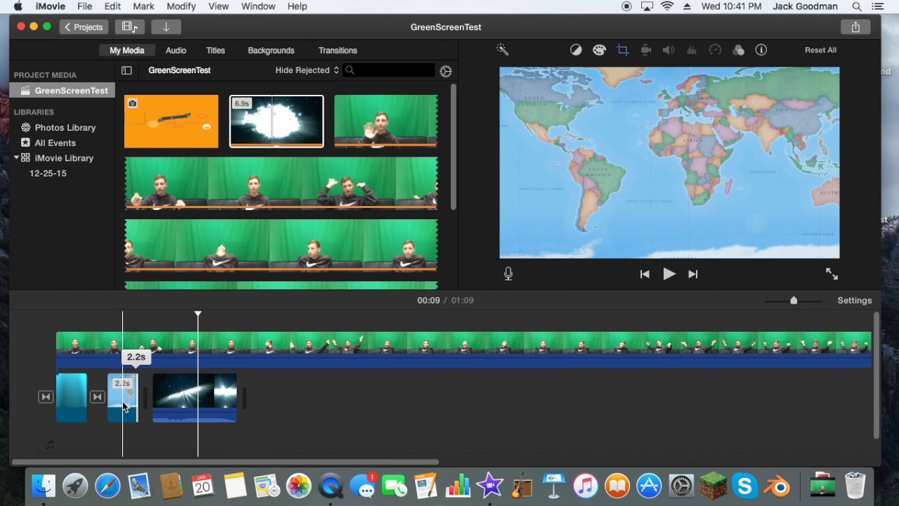
Place the orange Jack Attack image after the intro clip as another background, and play the footage over it
{"action": "key", "text": "space"}
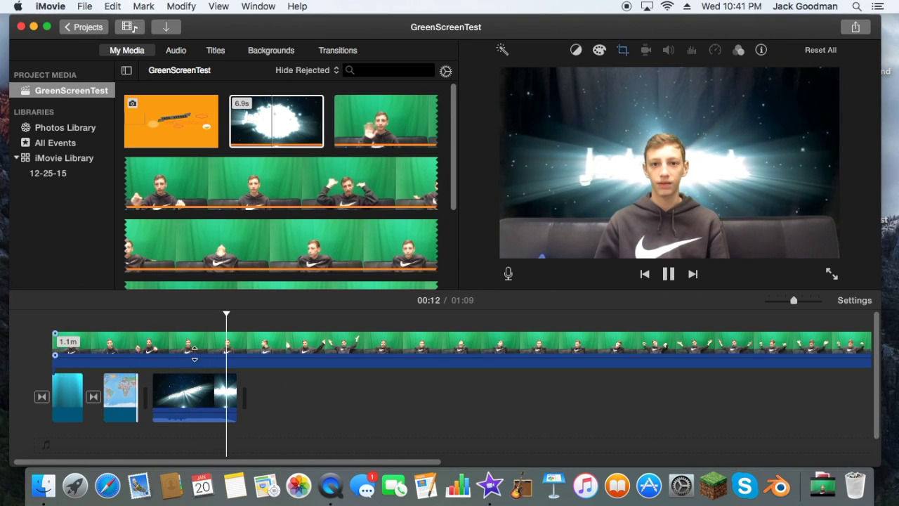
{"action": "key", "text": "space"}
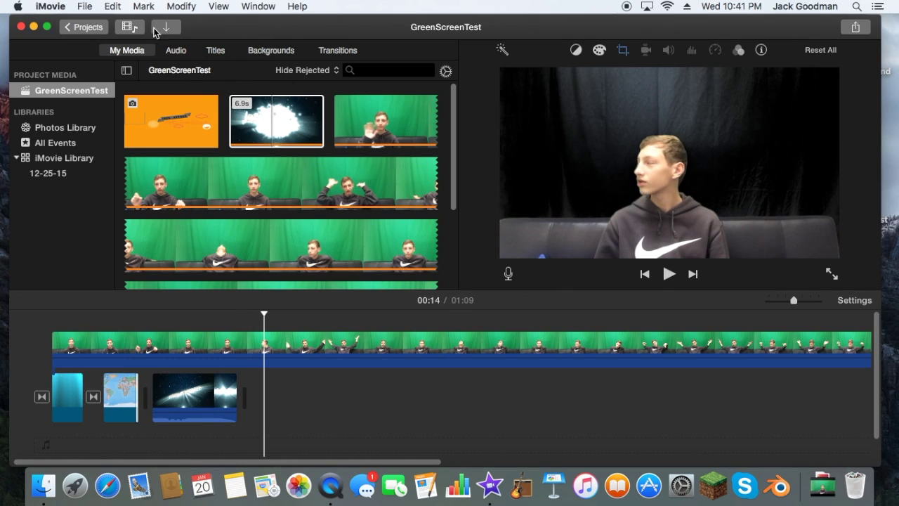
{"action": "left_click", "coordinate": [177, 109]}
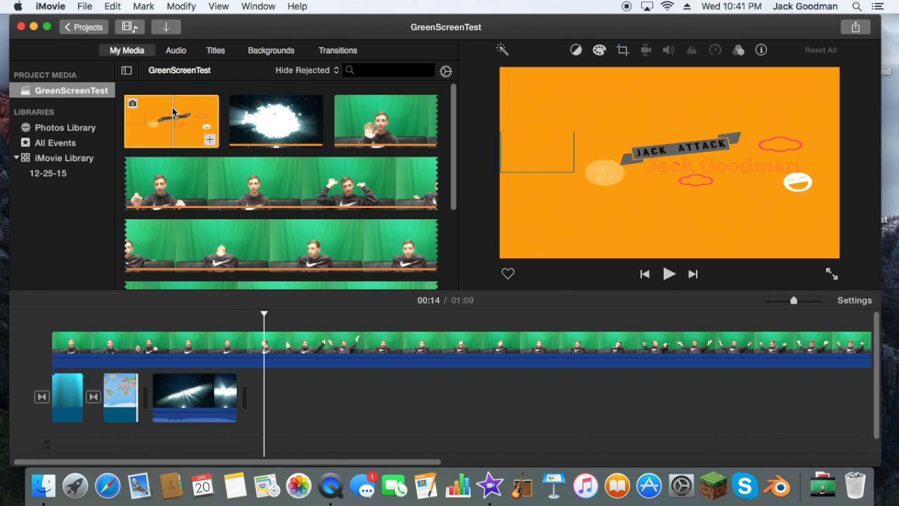
{"action": "left_click_drag", "start_coordinate": [172, 105], "coordinate": [285, 369]}
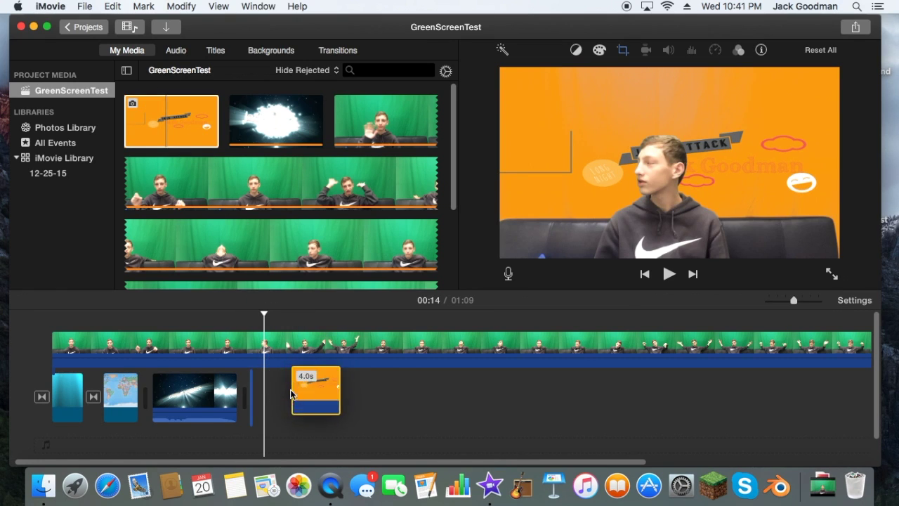
{"action": "key", "text": "space"}
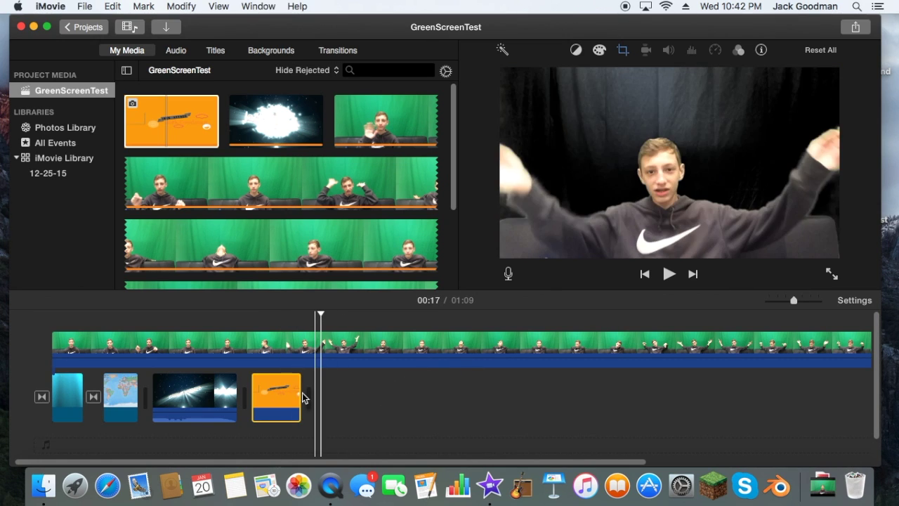
Set the orange image clip's crop style to Fit, and play the footage over it
{"action": "left_click", "coordinate": [286, 395]}
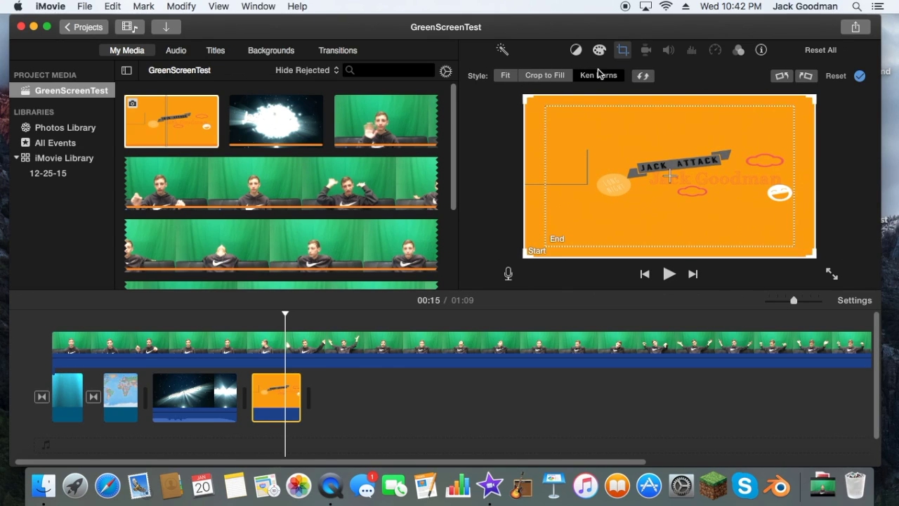
{"action": "left_click", "coordinate": [507, 75]}
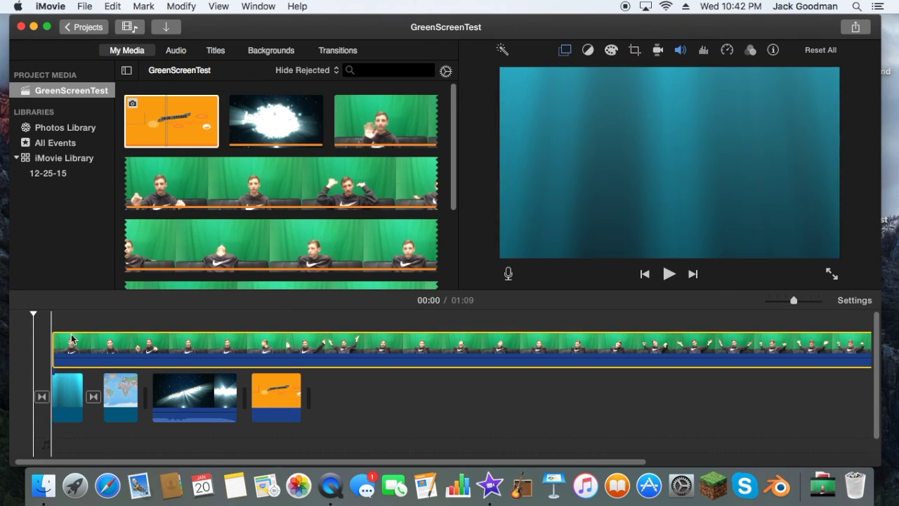
{"action": "left_click", "coordinate": [246, 333]}
{"action": "key", "text": "space"}
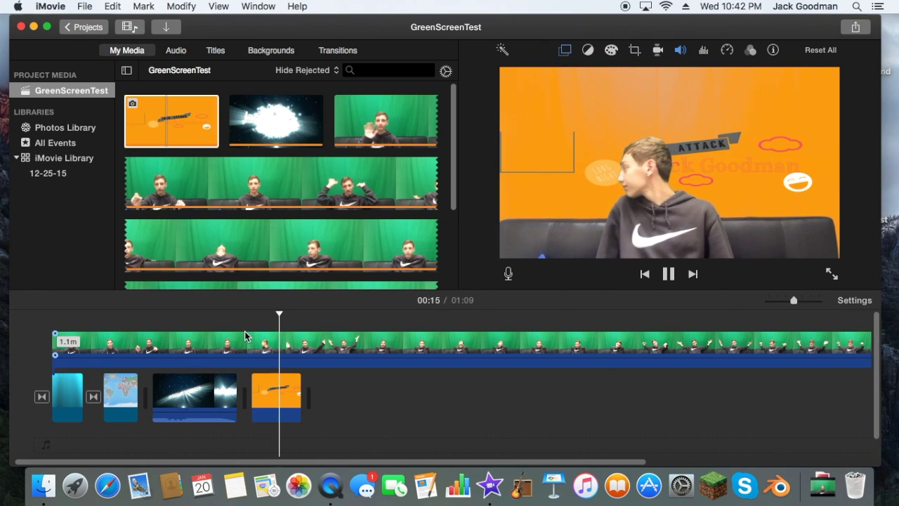
Switch the orange image clip to the Ken Burns style, and shrink its start frame to a small area at the image's left edge
{"action": "left_click", "coordinate": [285, 381]}
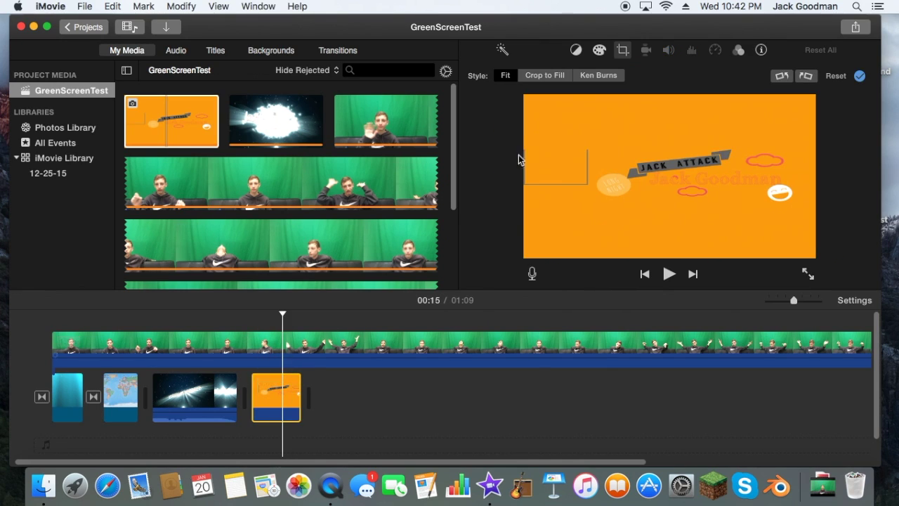
{"action": "left_click", "coordinate": [599, 71]}
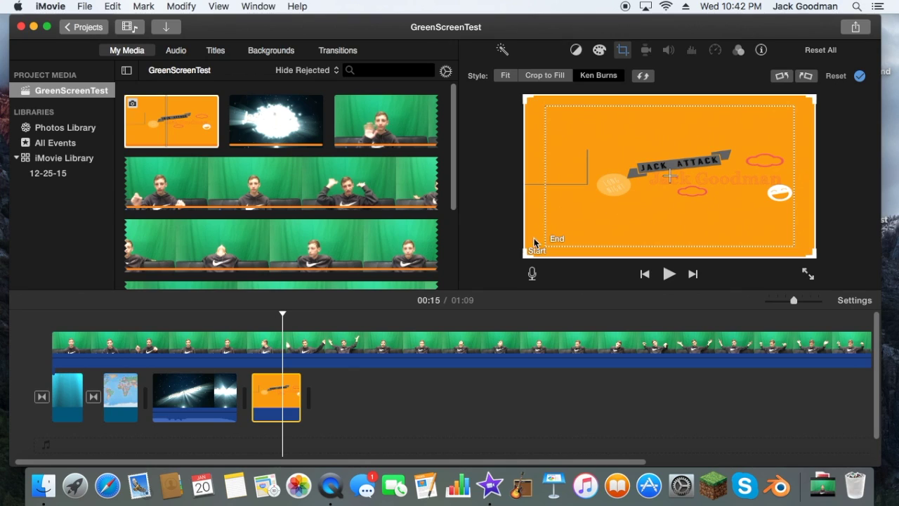
{"action": "left_click_drag", "start_coordinate": [818, 259], "coordinate": [639, 202]}
{"action": "left_click_drag", "start_coordinate": [577, 129], "coordinate": [566, 166]}
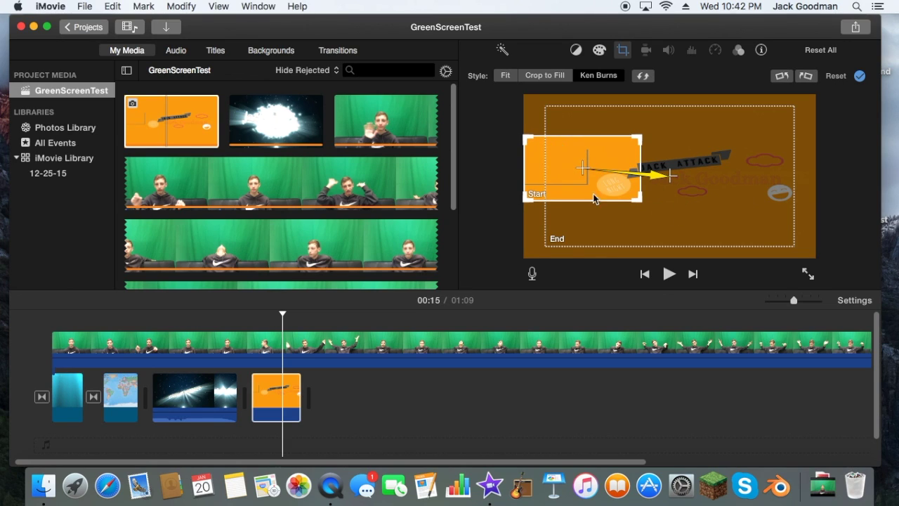
Stretch the Ken Burns end frame outward toward the corners of the orange image, and play the clip with the footage
{"action": "left_click", "coordinate": [554, 241]}
{"action": "left_click_drag", "start_coordinate": [550, 241], "coordinate": [424, 258]}
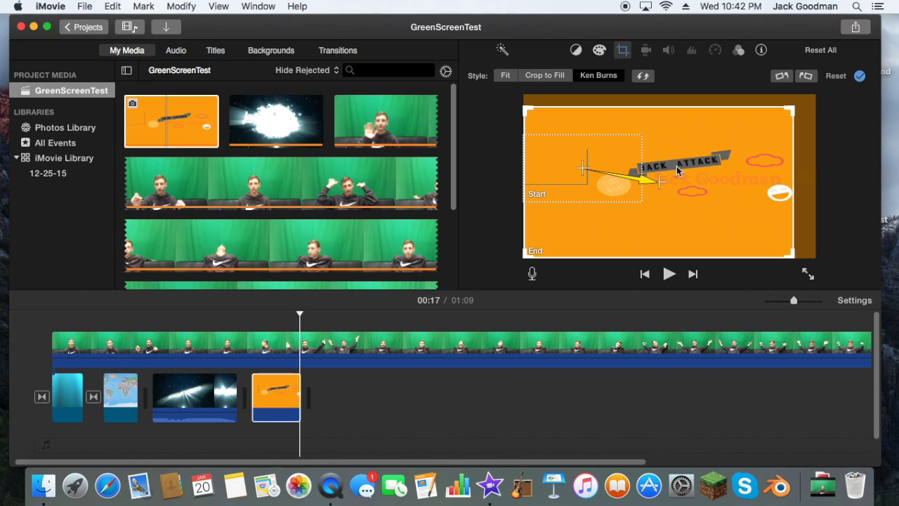
{"action": "left_click_drag", "start_coordinate": [833, 110], "coordinate": [891, 95]}
{"action": "left_click", "coordinate": [246, 316]}
{"action": "key", "text": "space"}
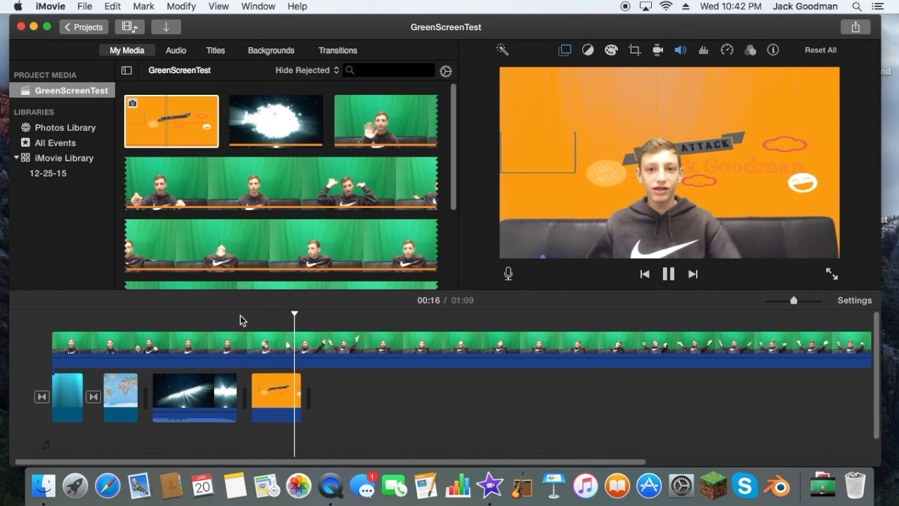
{"action": "key", "text": "space"}
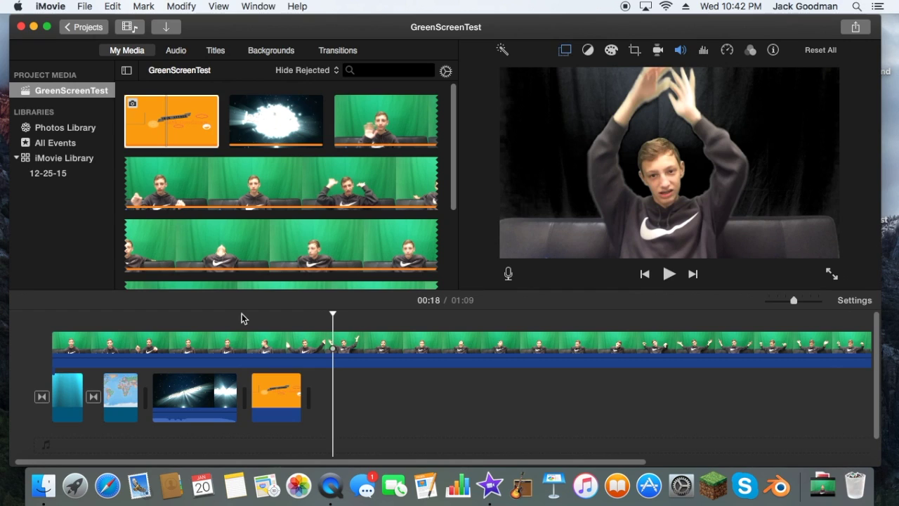
Append the Retro, Paper, Silk-Beige, Pinstripes, Silk-Orange, Orange and Gray backgrounds in that order after the image clip in the timeline
{"action": "left_click", "coordinate": [283, 54]}
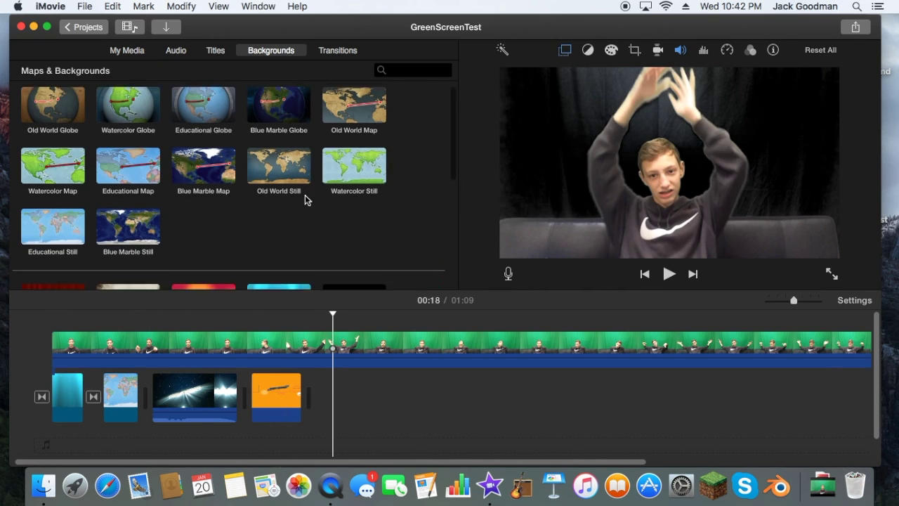
{"action": "scroll", "coordinate": [307, 199], "scroll_direction": "down", "scroll_amount": 5}
{"action": "left_click_drag", "start_coordinate": [279, 206], "coordinate": [434, 362]}
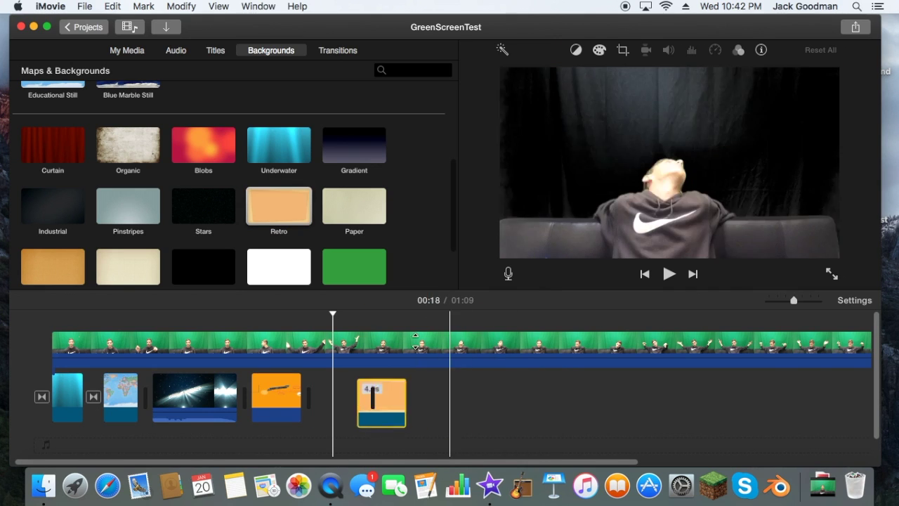
{"action": "left_click_drag", "start_coordinate": [358, 225], "coordinate": [492, 407]}
{"action": "left_click_drag", "start_coordinate": [128, 267], "coordinate": [470, 411]}
{"action": "left_click_drag", "start_coordinate": [128, 211], "coordinate": [534, 401]}
{"action": "left_click_drag", "start_coordinate": [44, 276], "coordinate": [612, 400]}
{"action": "scroll", "coordinate": [327, 210], "scroll_direction": "down", "scroll_amount": 2}
{"action": "scroll", "coordinate": [325, 210], "scroll_direction": "down", "scroll_amount": 2}
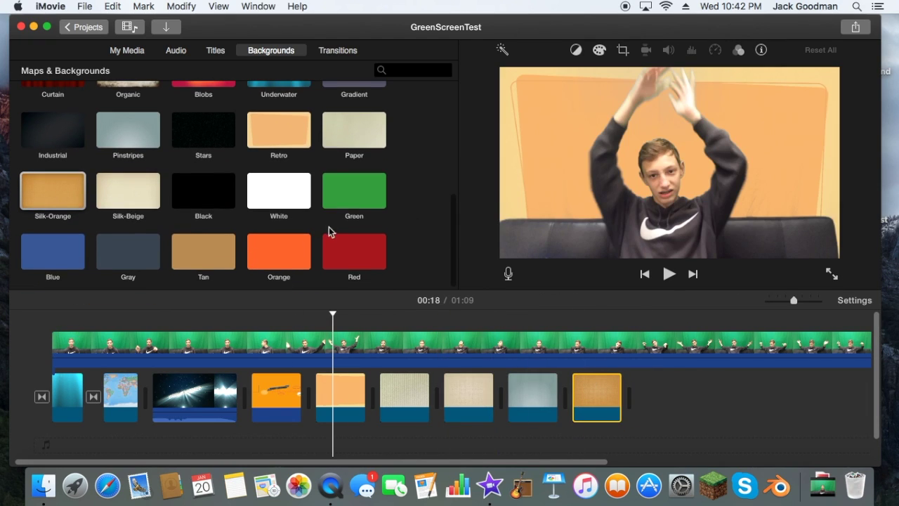
{"action": "left_click_drag", "start_coordinate": [281, 257], "coordinate": [619, 360]}
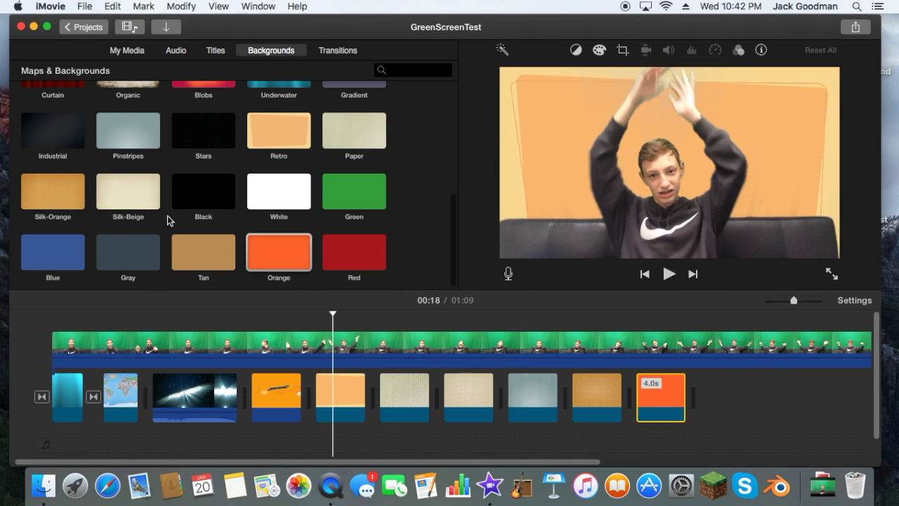
{"action": "left_click_drag", "start_coordinate": [158, 249], "coordinate": [779, 371]}
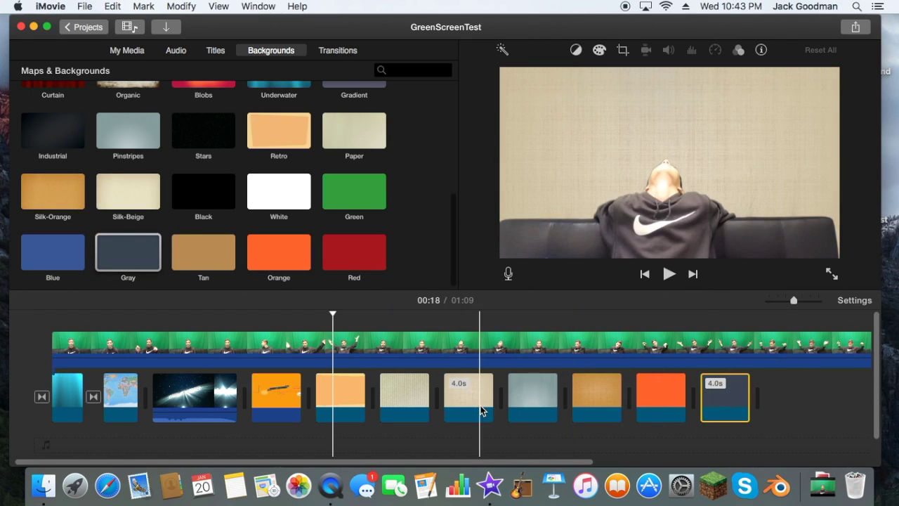
Play the keyed footage over parts of the newly added backgrounds, from Retro and from Orange
{"action": "left_click", "coordinate": [316, 348]}
{"action": "key", "text": "space"}
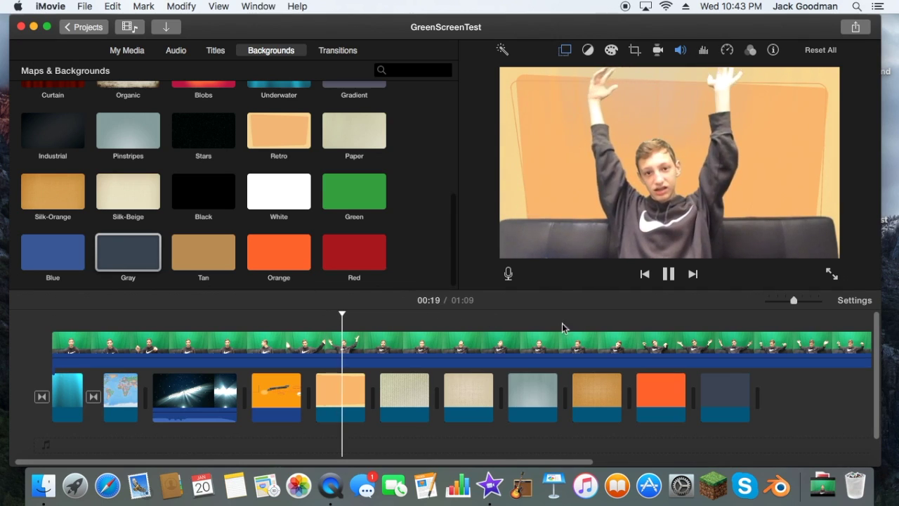
{"action": "key", "text": "space"}
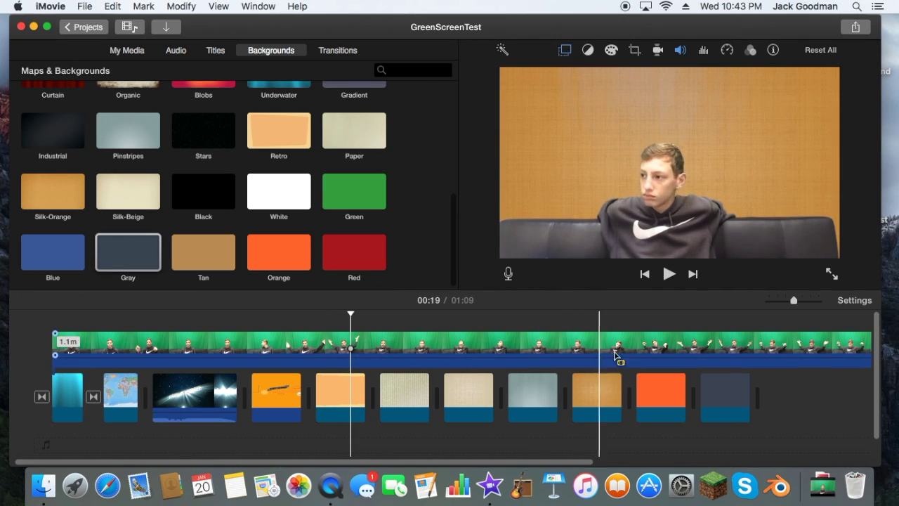
{"action": "key", "text": "space"}
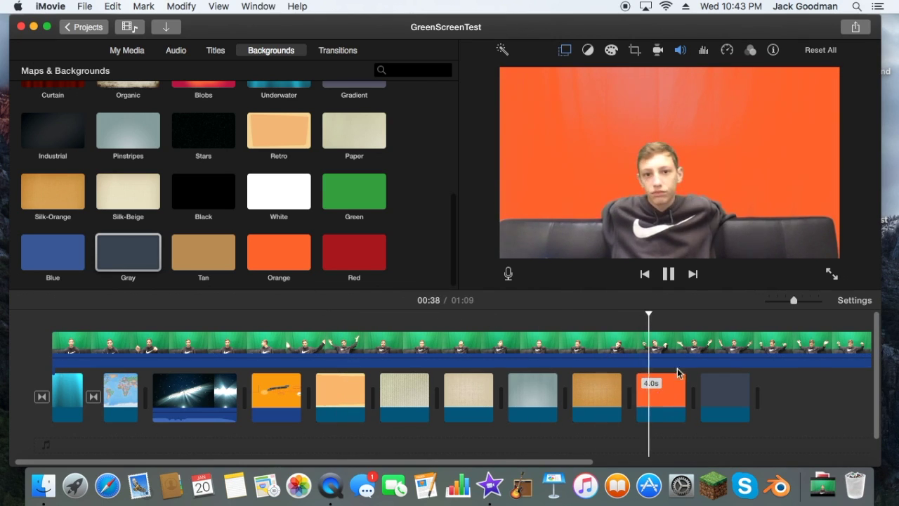
Apply the Blast clip filter to the Orange background, and play the footage over it
{"action": "left_click", "coordinate": [657, 393]}
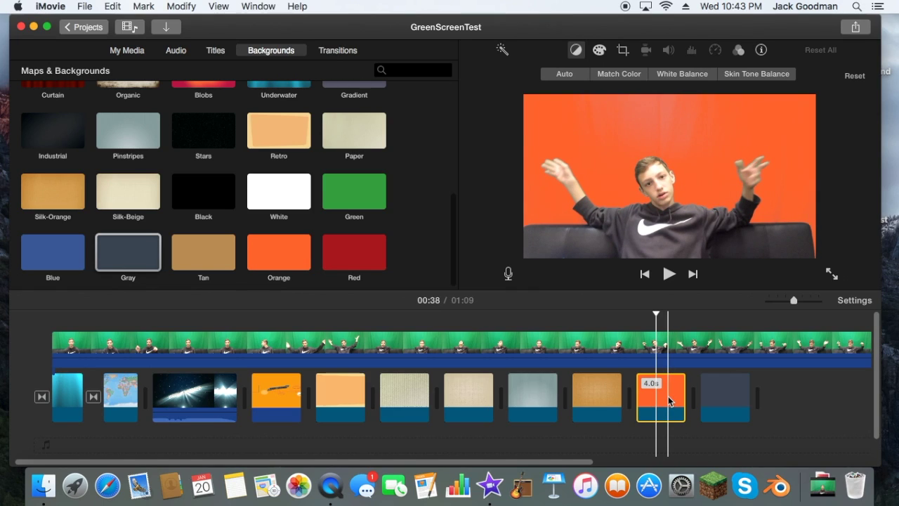
{"action": "left_click", "coordinate": [738, 50]}
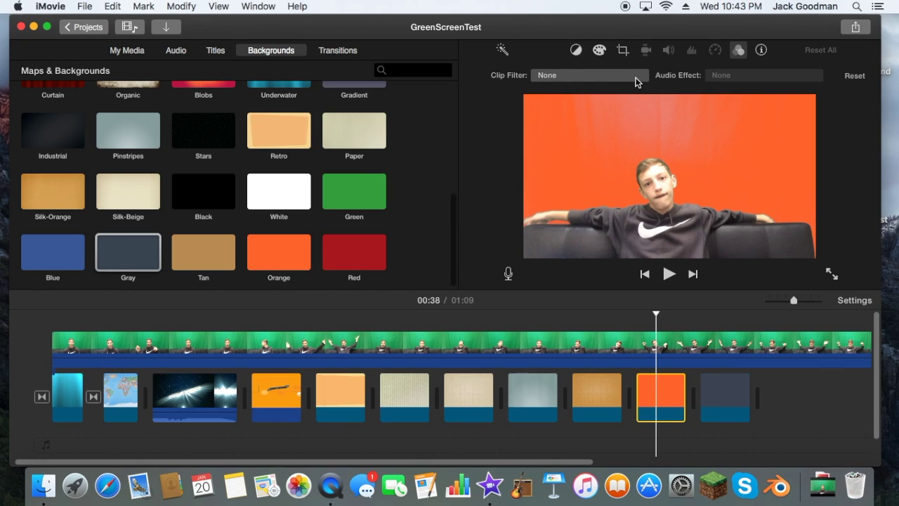
{"action": "left_click", "coordinate": [636, 77]}
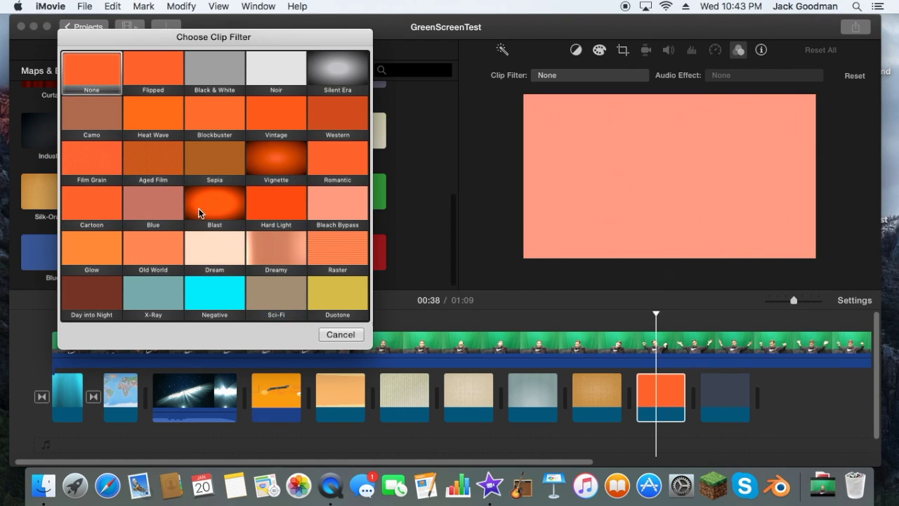
{"action": "left_click", "coordinate": [224, 217]}
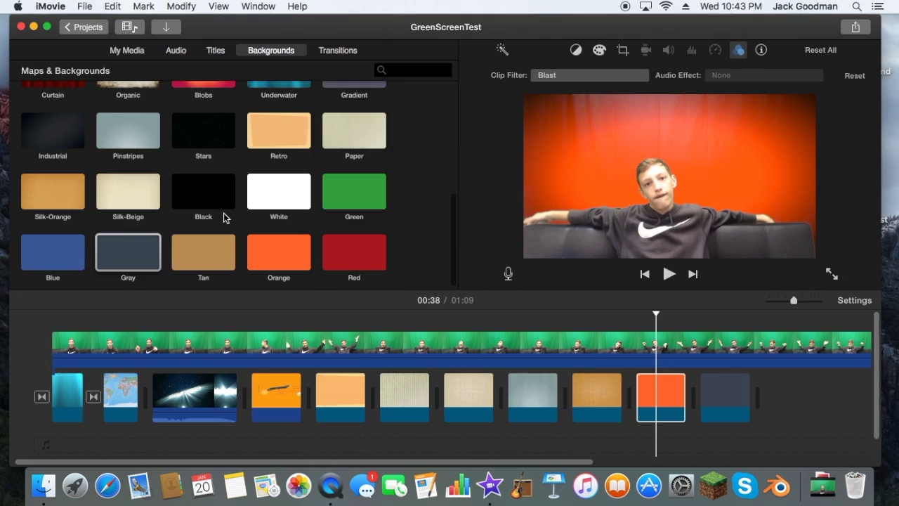
{"action": "key", "text": "space"}
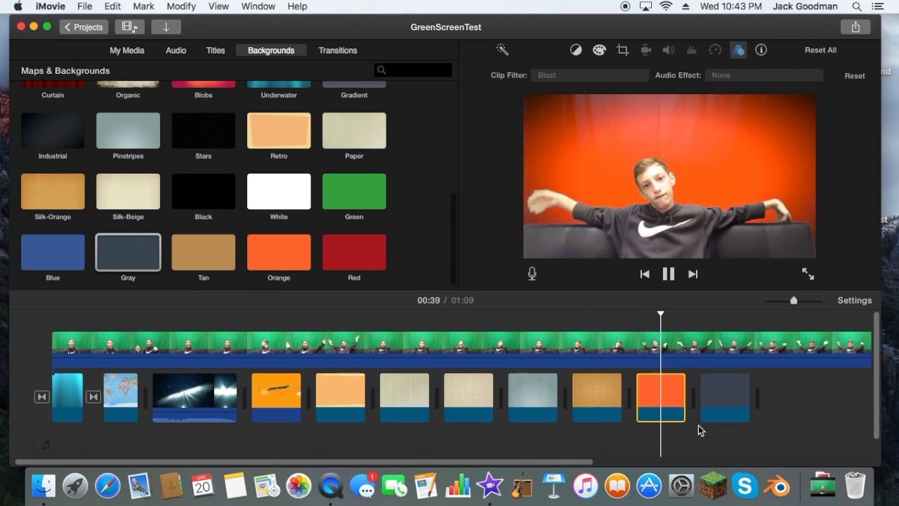
Look through the clip filters available for the Gray background without applying one
{"action": "left_click", "coordinate": [729, 394]}
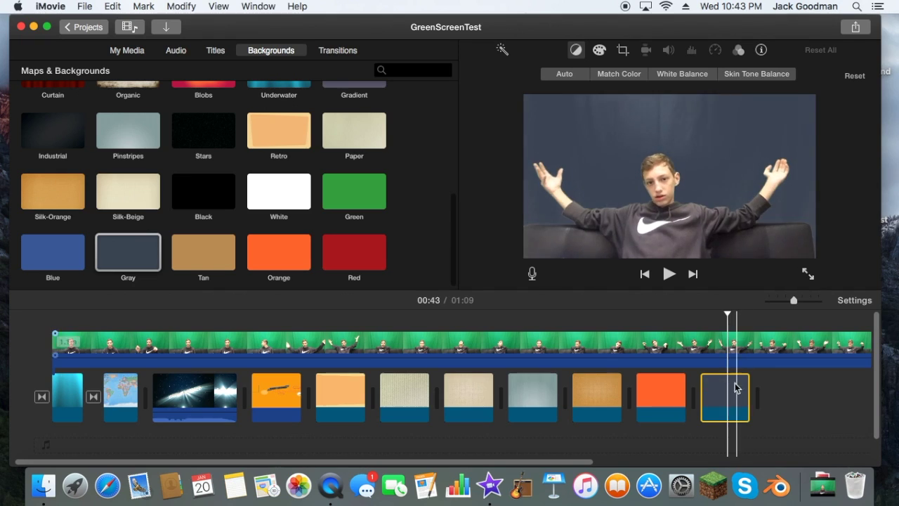
{"action": "left_click", "coordinate": [717, 383]}
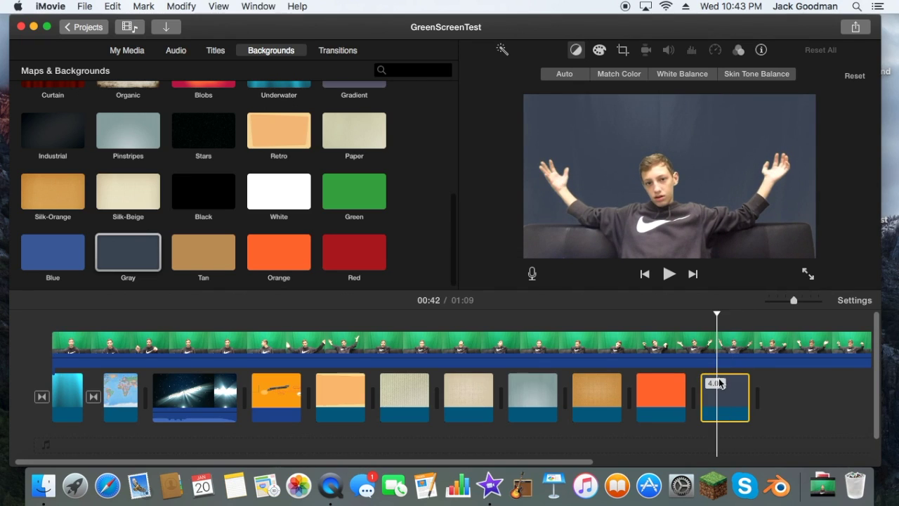
{"action": "left_click", "coordinate": [739, 50]}
{"action": "left_click", "coordinate": [588, 82]}
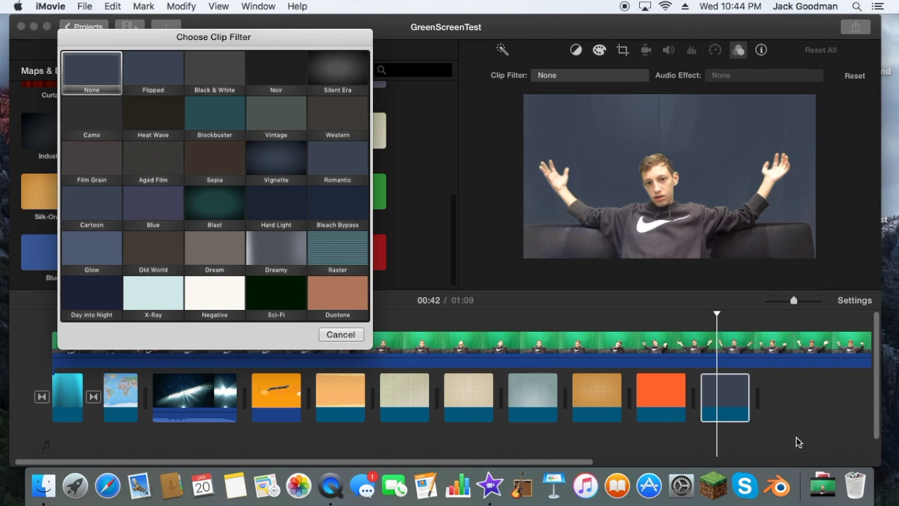
{"action": "left_click", "coordinate": [341, 335]}
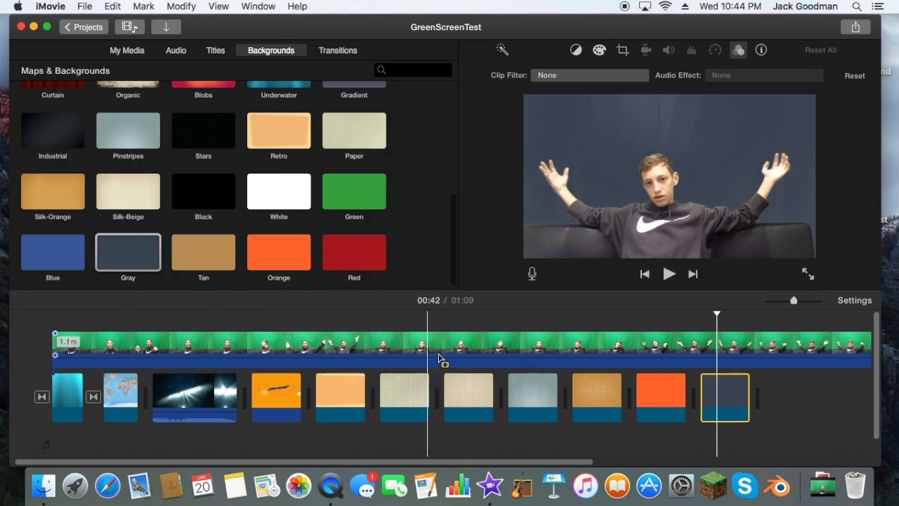
Look through the clip filters available for the green-screen footage without applying one
{"action": "left_click", "coordinate": [460, 352]}
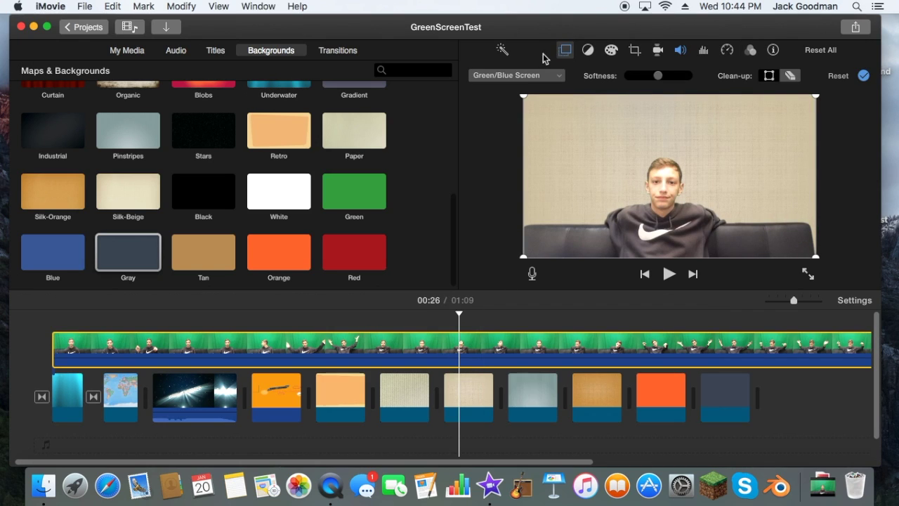
{"action": "left_click", "coordinate": [751, 55]}
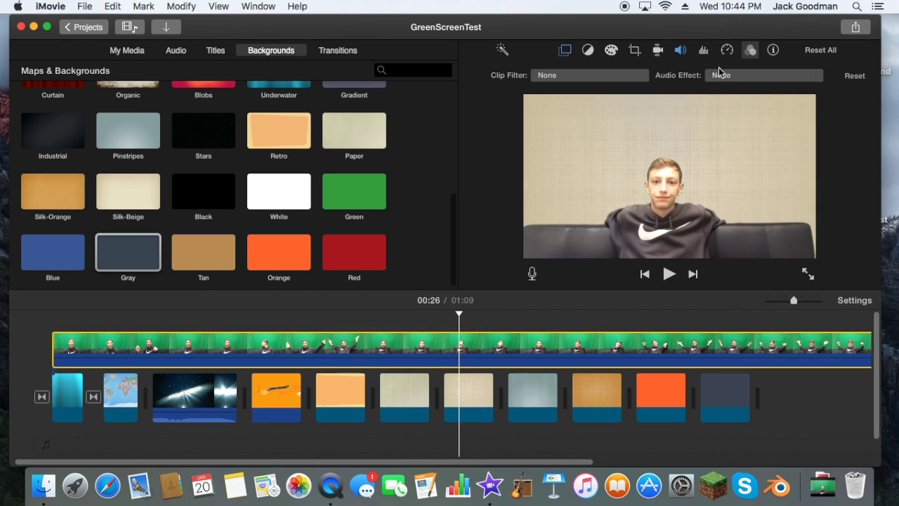
{"action": "left_click", "coordinate": [641, 76]}
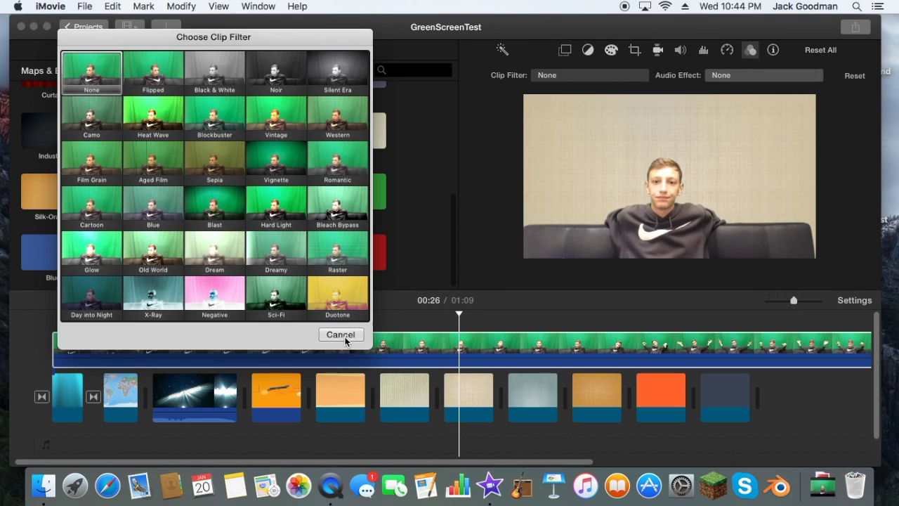
{"action": "left_click", "coordinate": [343, 336]}
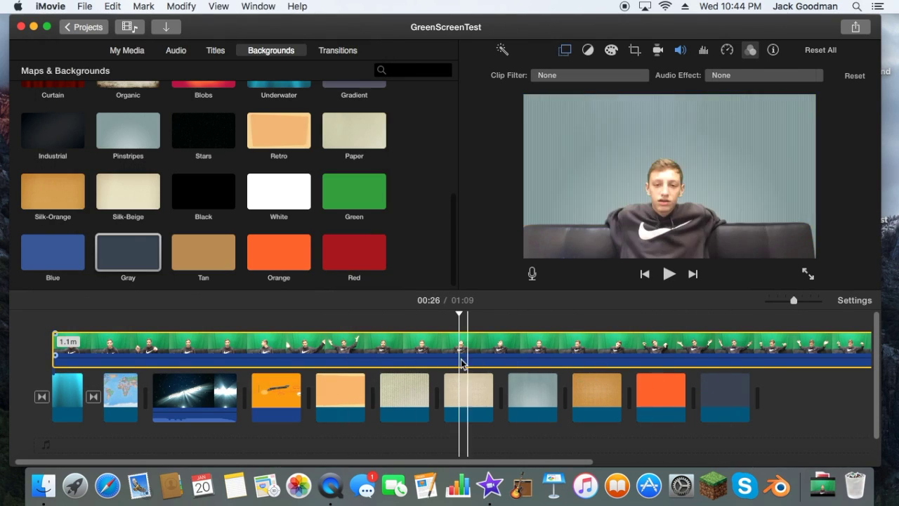
Play the keyed footage from the middle of the background sequence on past the Orange and Gray backgrounds, and stop playback
{"action": "key", "text": "space"}
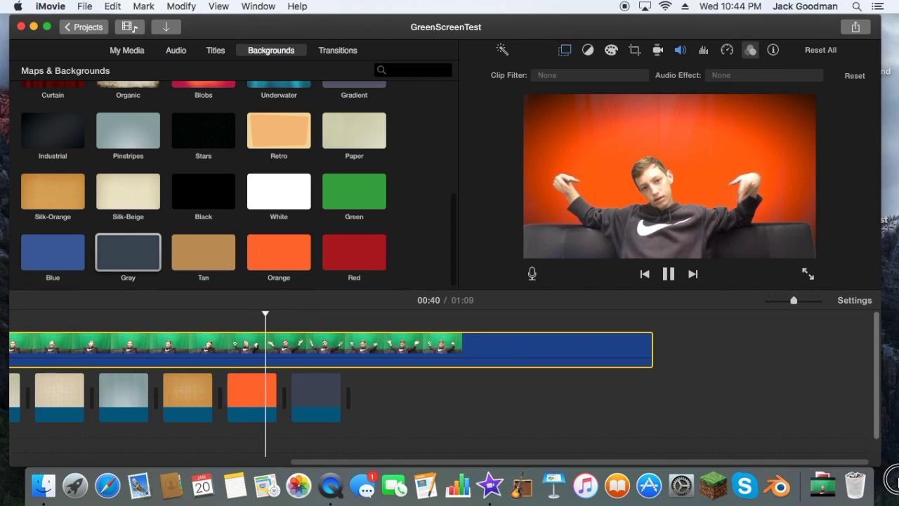
{"action": "scroll", "coordinate": [738, 434], "scroll_direction": "left", "scroll_amount": 10}
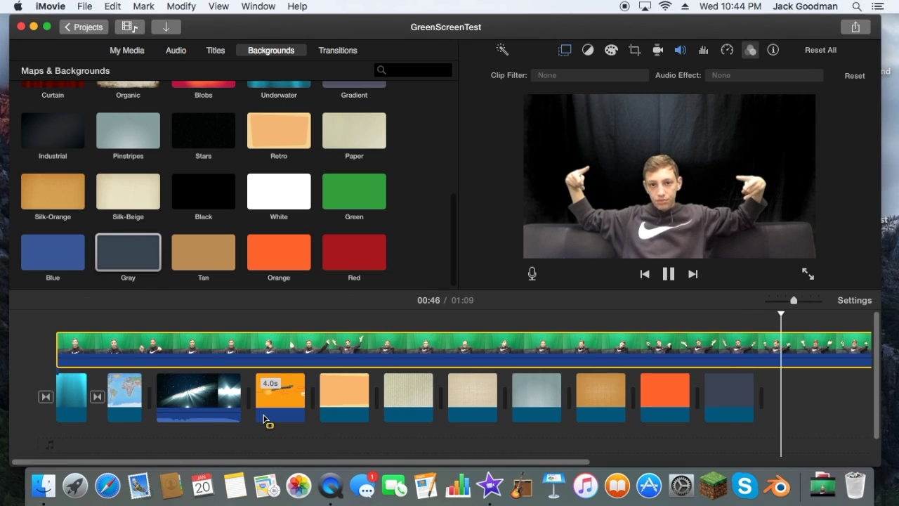
{"action": "key", "text": "space"}
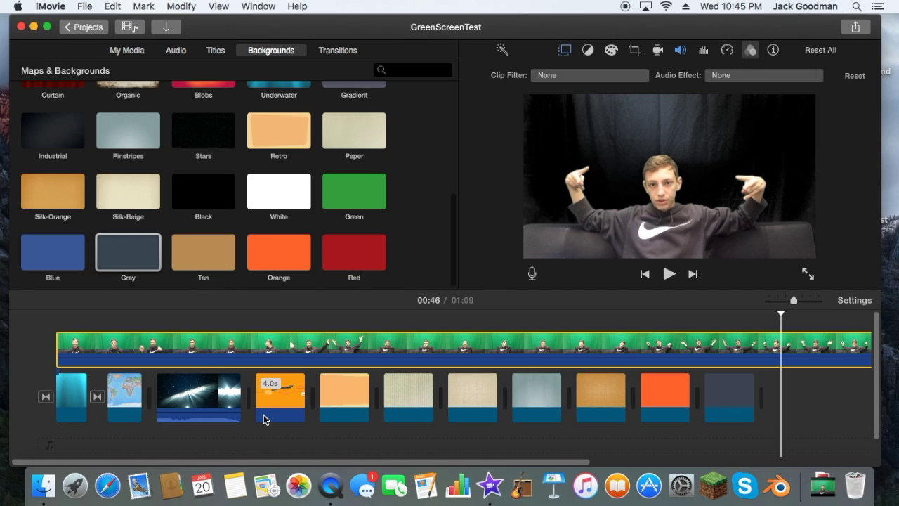
Review the green-screen footage's overlay modes and its Green/Blue Screen softness and clean-up settings, and leave the clip without changing them
{"action": "left_click", "coordinate": [566, 52]}
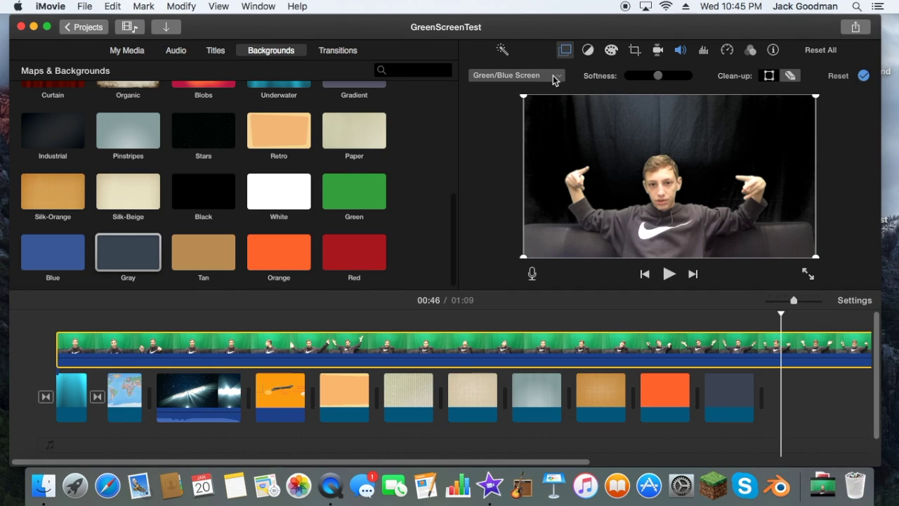
{"action": "left_click", "coordinate": [555, 75]}
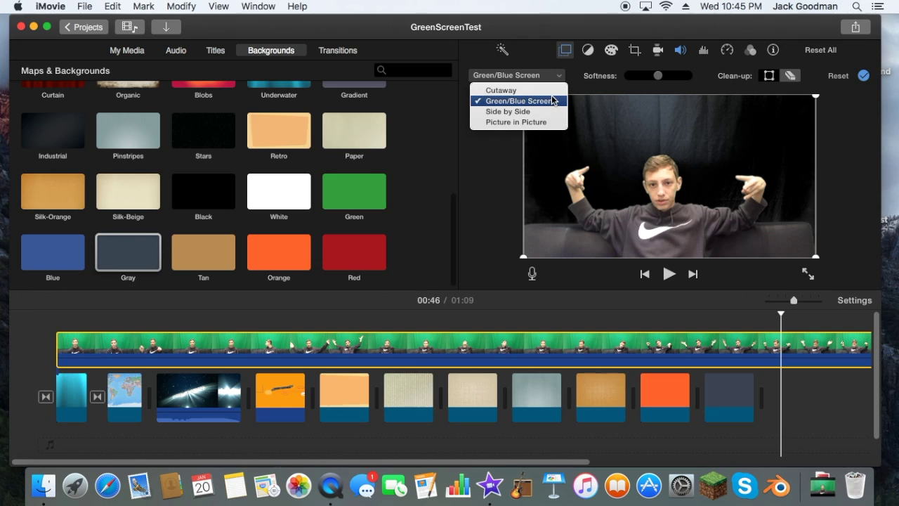
{"action": "left_click", "coordinate": [566, 56]}
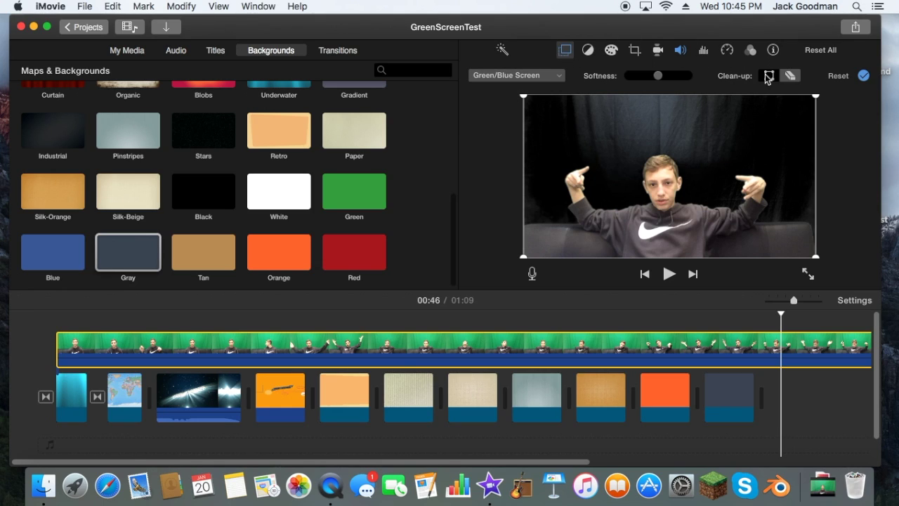
{"action": "left_click", "coordinate": [811, 392]}
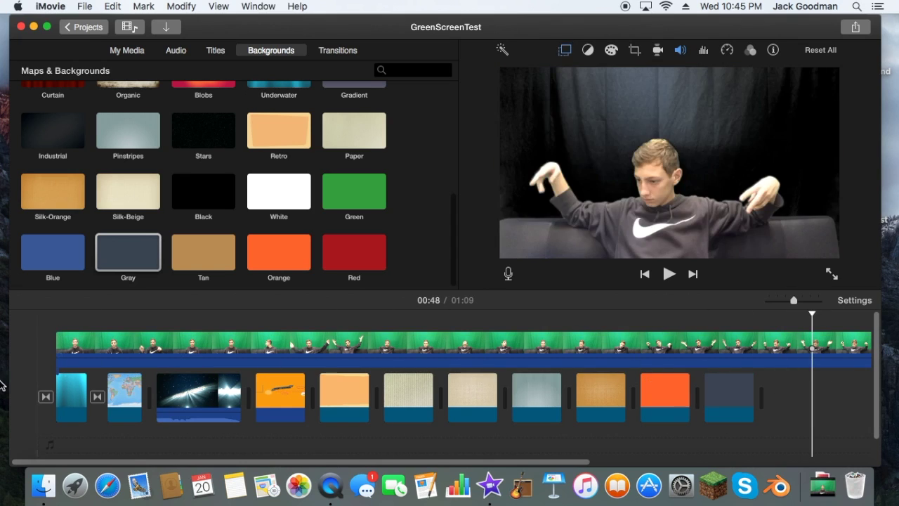
Play the keyed footage over the imported starry light-burst video clip, and return the playhead to the project's start
{"action": "left_click", "coordinate": [18, 369]}
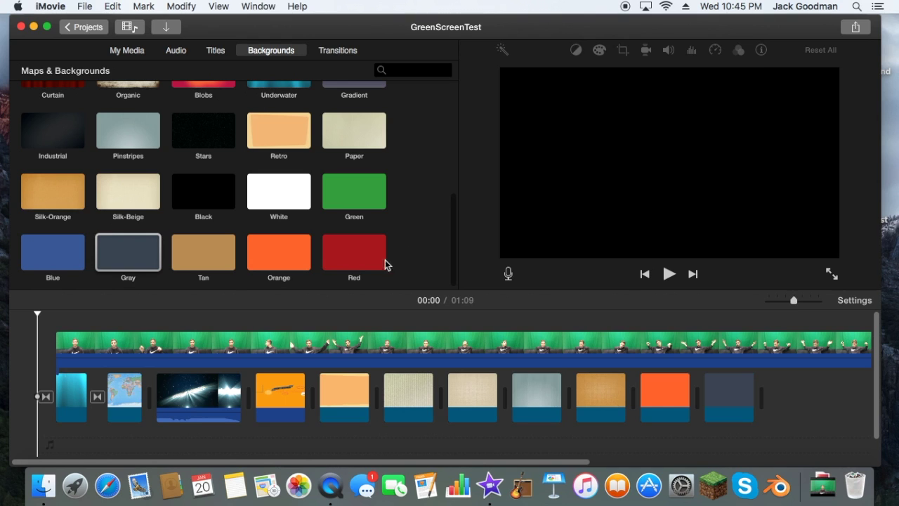
{"action": "left_click", "coordinate": [158, 397]}
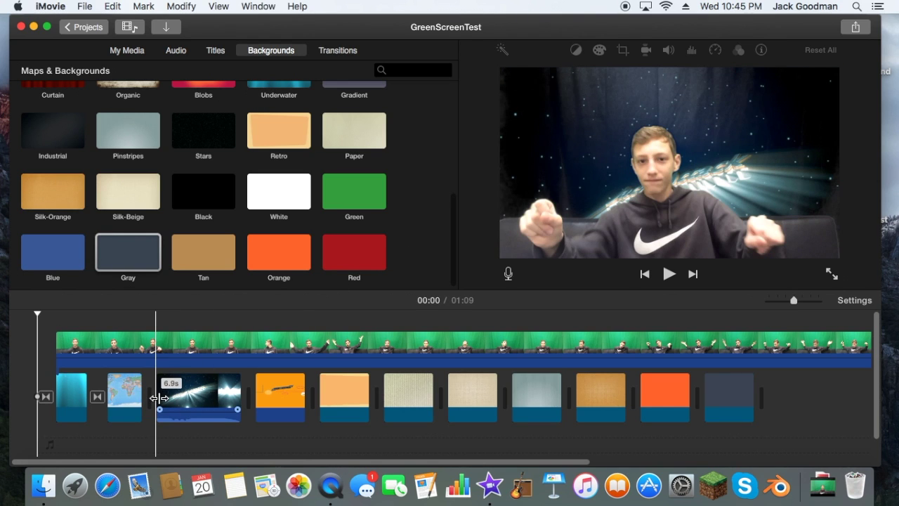
{"action": "key", "text": "space"}
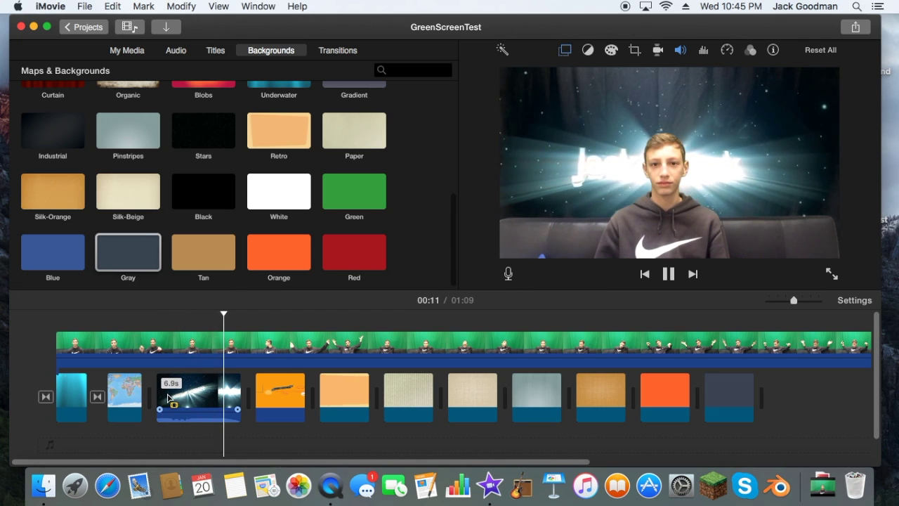
{"action": "left_click", "coordinate": [24, 372]}
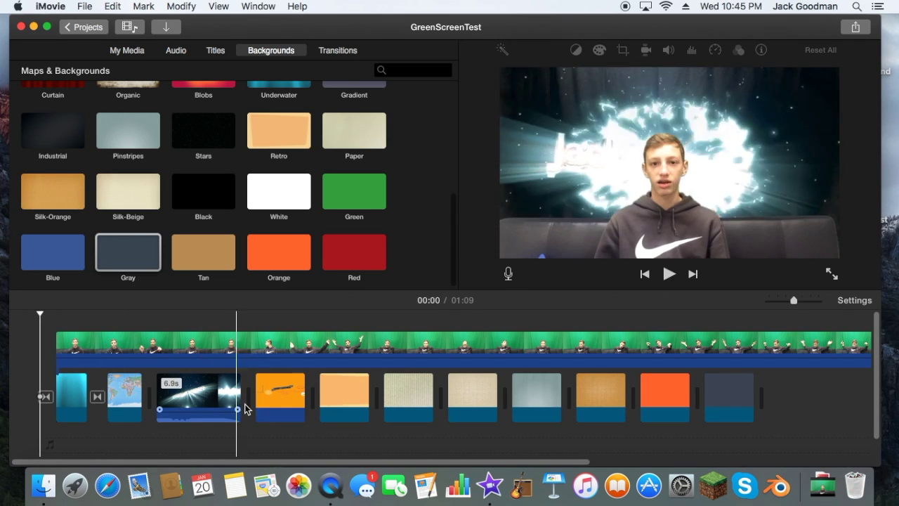